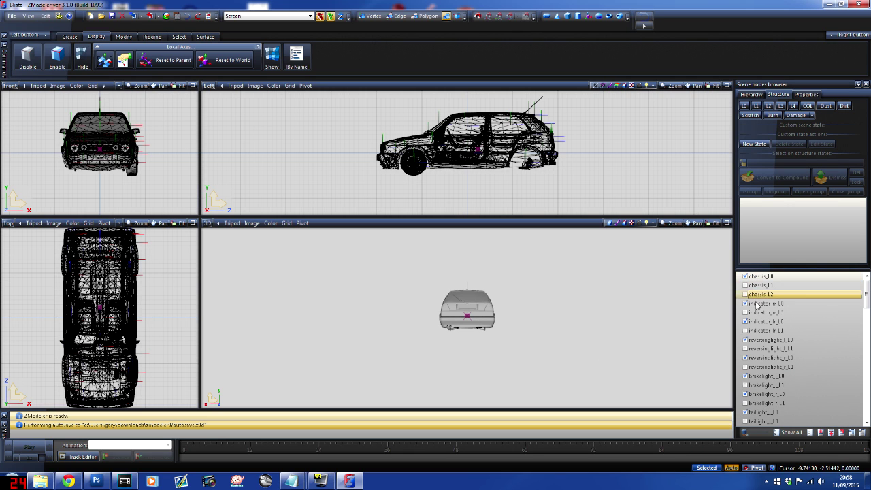
Step: Isolate the chassis_L0 node from the scene nodes list and inspect its mesh in the 3D view
{"action": "scroll", "coordinate": [806, 402], "scroll_direction": "down", "scroll_amount": 10}
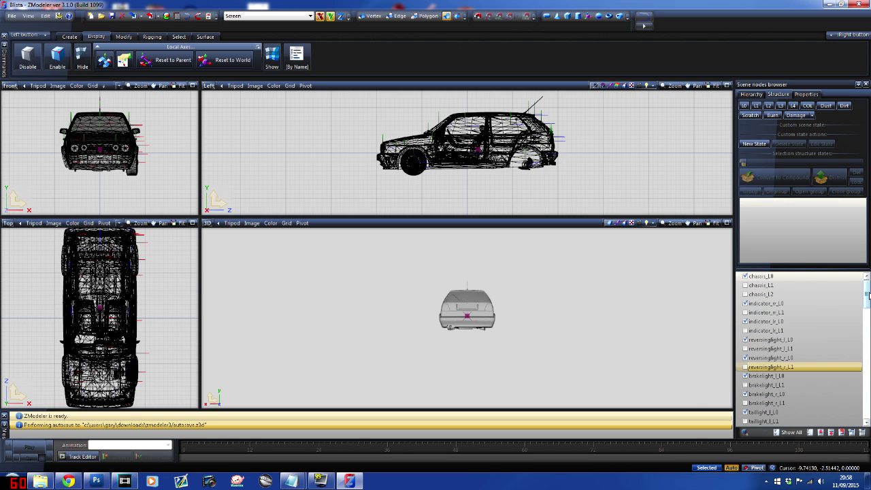
{"action": "scroll", "coordinate": [869, 379], "scroll_direction": "up", "scroll_amount": 5}
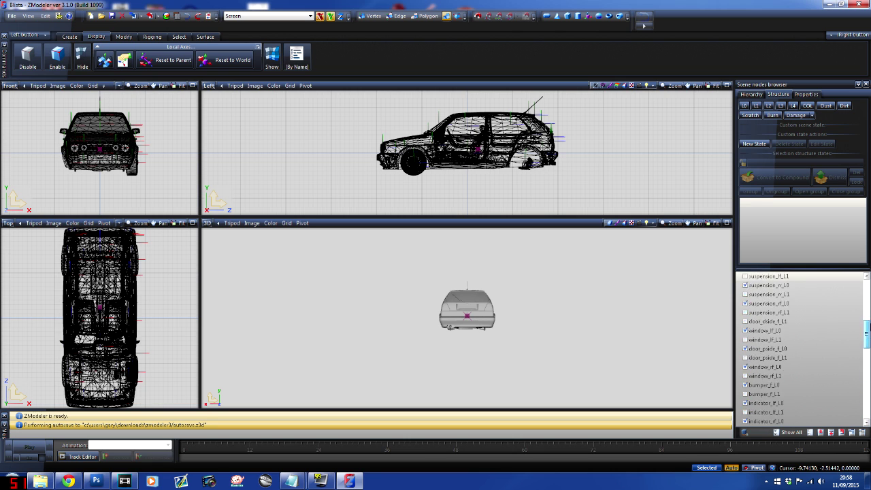
{"action": "left_click_drag", "start_coordinate": [868, 380], "coordinate": [866, 294]}
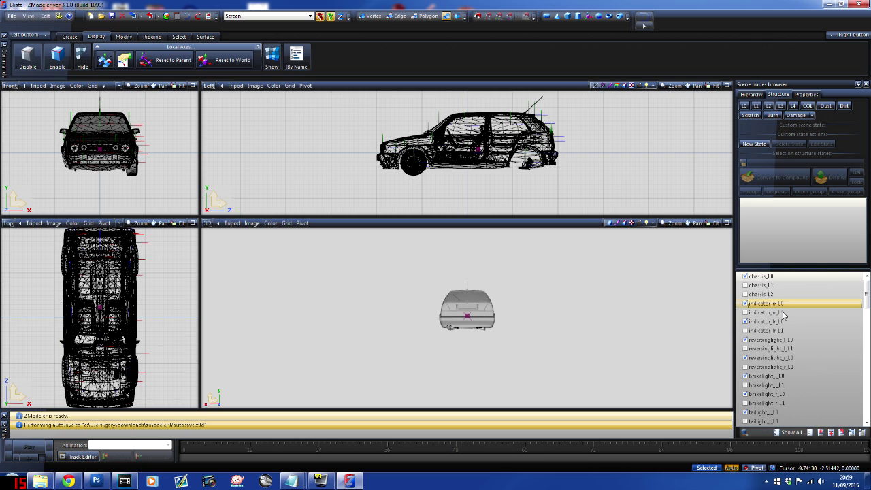
{"action": "left_click", "coordinate": [783, 312]}
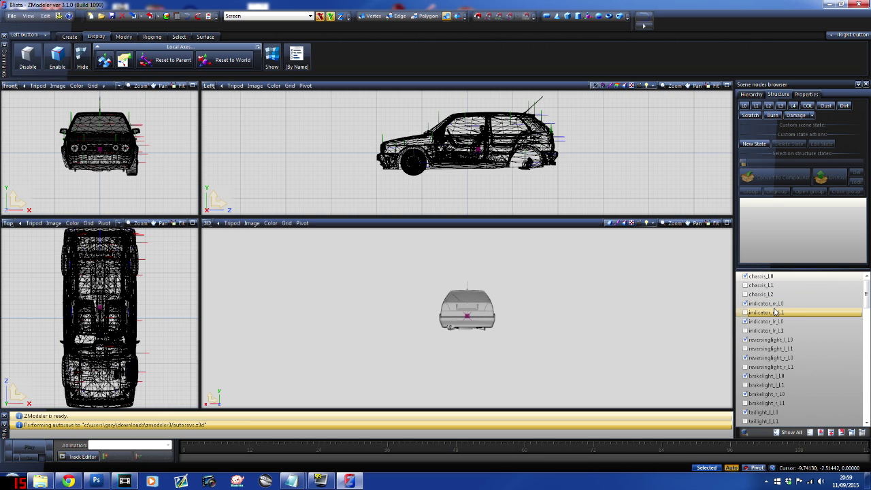
{"action": "left_click", "coordinate": [760, 277]}
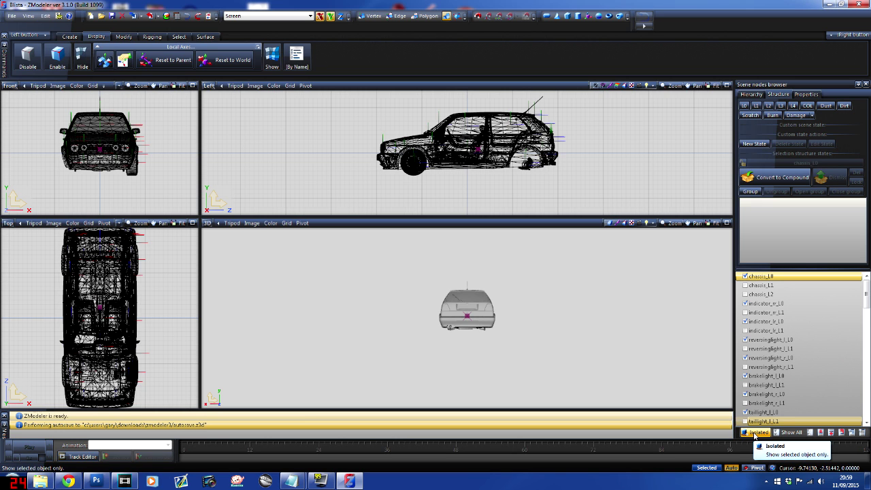
{"action": "left_click", "coordinate": [761, 433]}
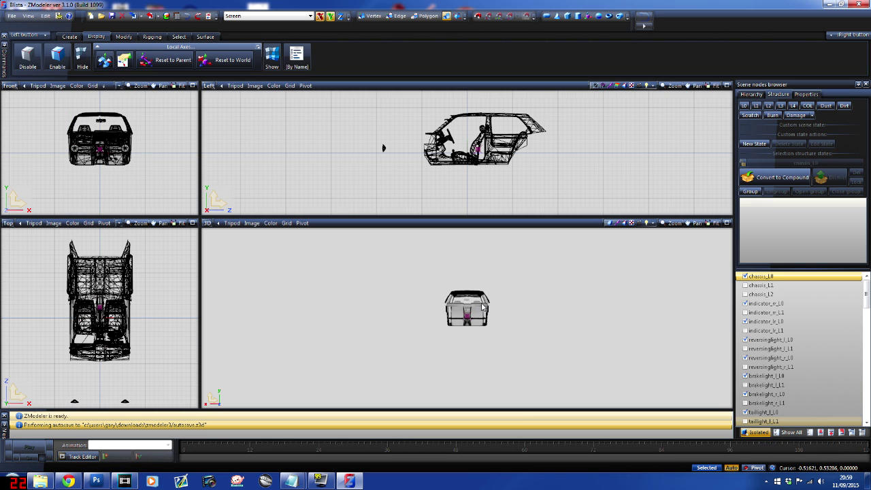
{"action": "middle_click_drag", "start_coordinate": [482, 308], "coordinate": [558, 318]}
{"action": "scroll", "coordinate": [449, 312], "scroll_direction": "up", "scroll_amount": 5}
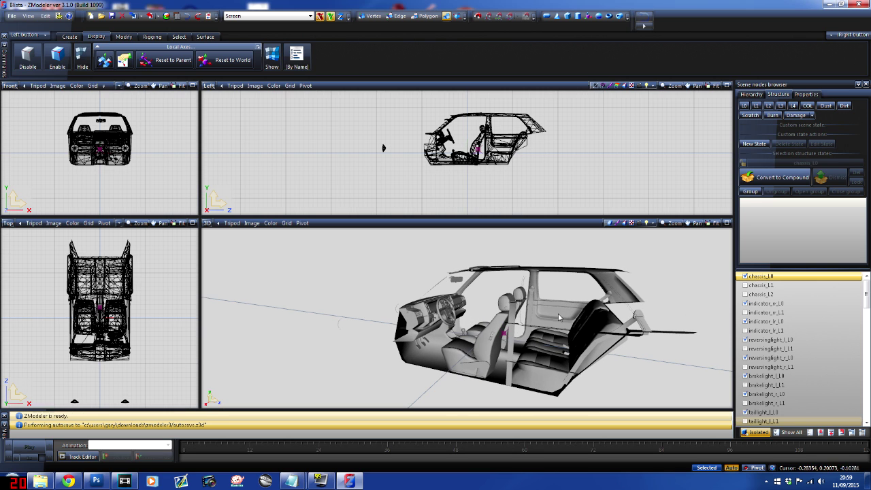
Step: Make the chassis_L1 node visible in isolation and inspect its lower-detail mesh from several angles
{"action": "left_click", "coordinate": [764, 286]}
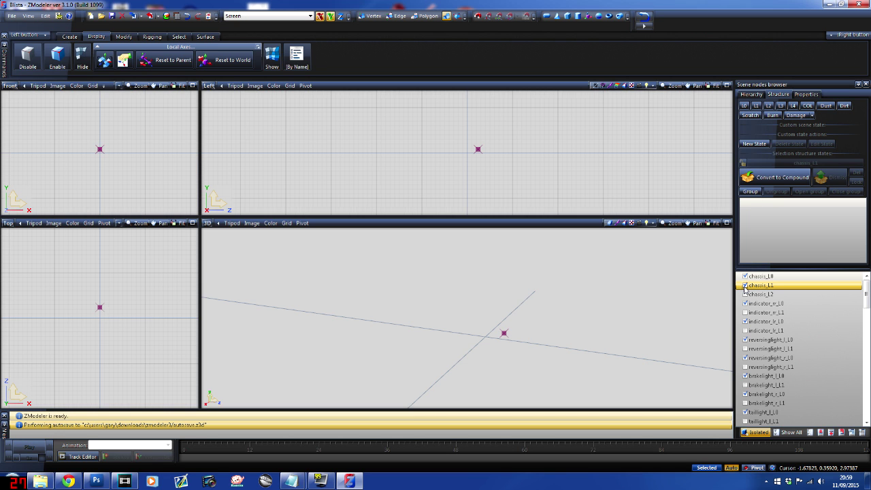
{"action": "left_click", "coordinate": [745, 286]}
{"action": "middle_click_drag", "start_coordinate": [601, 317], "coordinate": [538, 331]}
{"action": "scroll", "coordinate": [535, 328], "scroll_direction": "down", "scroll_amount": 3}
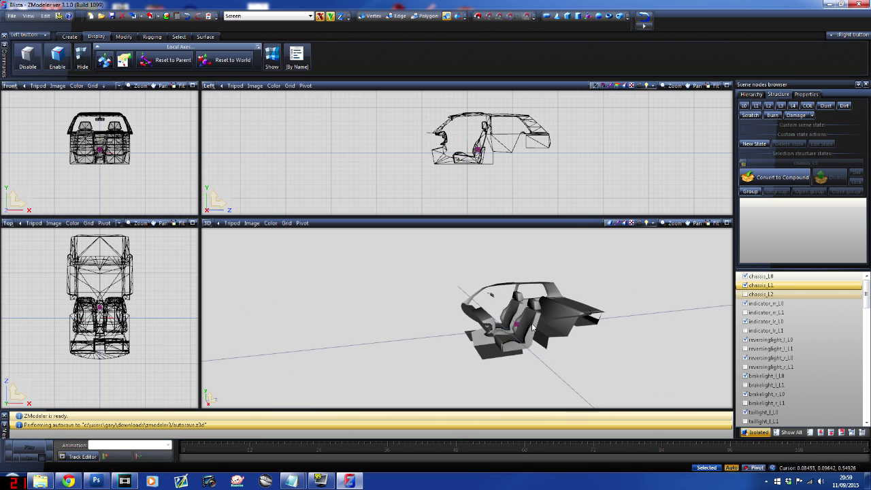
{"action": "scroll", "coordinate": [486, 318], "scroll_direction": "up", "scroll_amount": 5}
{"action": "scroll", "coordinate": [487, 318], "scroll_direction": "up", "scroll_amount": 2}
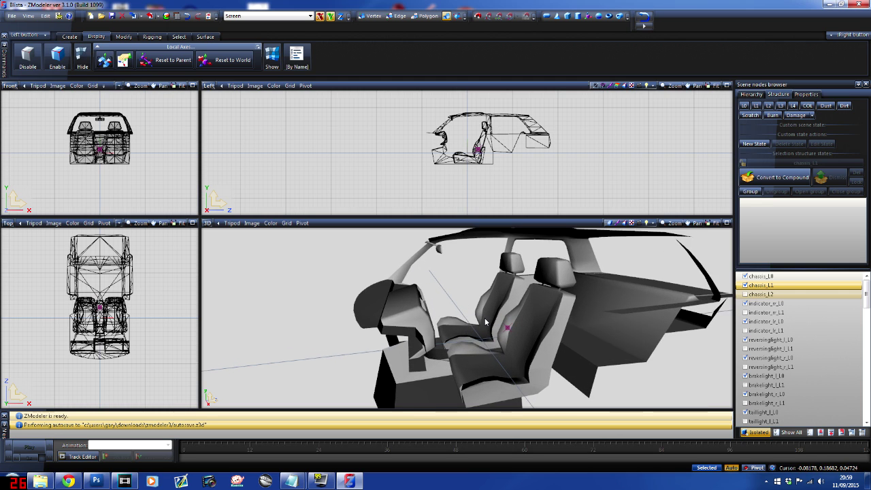
{"action": "scroll", "coordinate": [487, 317], "scroll_direction": "down", "scroll_amount": 3}
{"action": "left_click", "coordinate": [843, 321]}
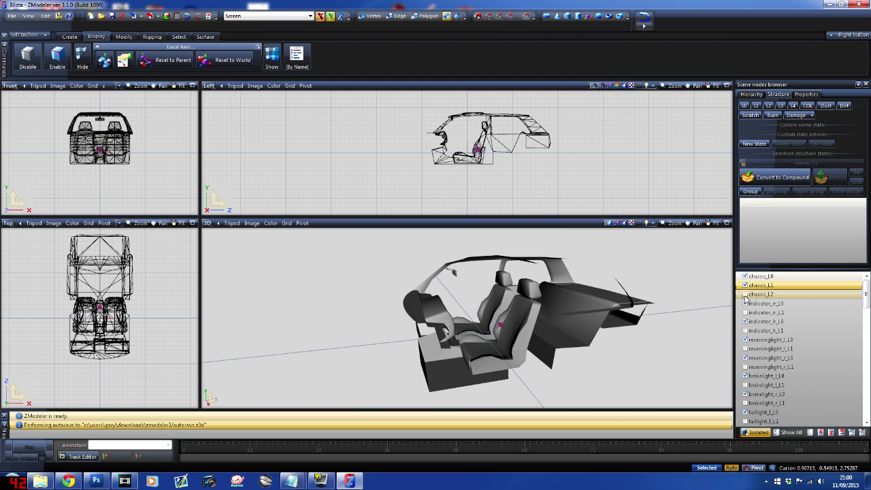
Step: Make the chassis_L2 node visible in isolation and inspect its simplified car mesh in the 3D view
{"action": "left_click", "coordinate": [746, 295]}
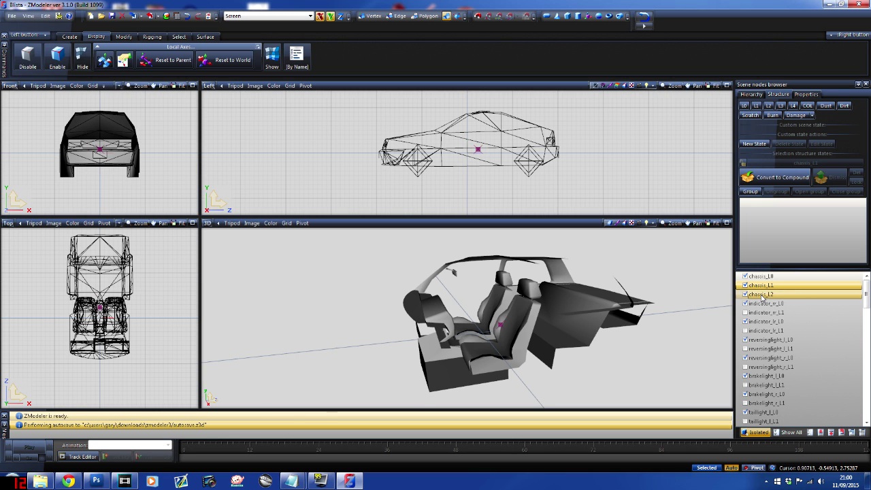
{"action": "scroll", "coordinate": [590, 308], "scroll_direction": "up", "scroll_amount": 2}
{"action": "scroll", "coordinate": [591, 313], "scroll_direction": "down", "scroll_amount": 2}
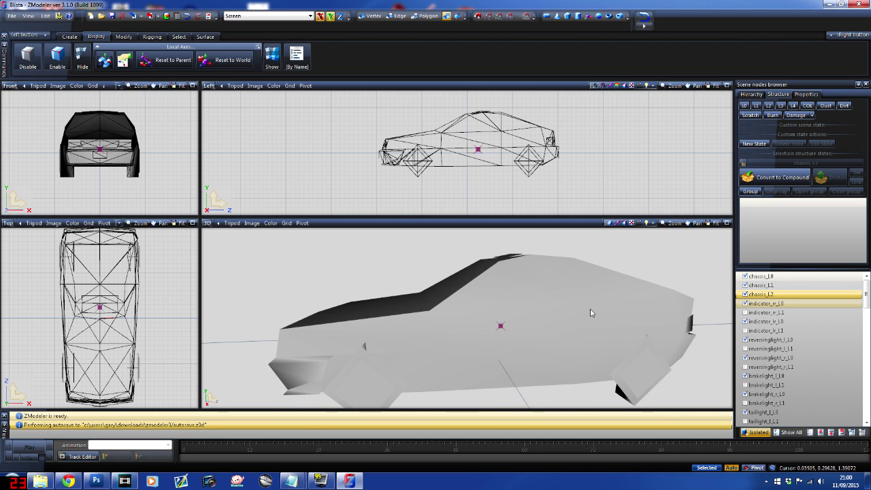
{"action": "middle_click_drag", "start_coordinate": [591, 314], "coordinate": [569, 314]}
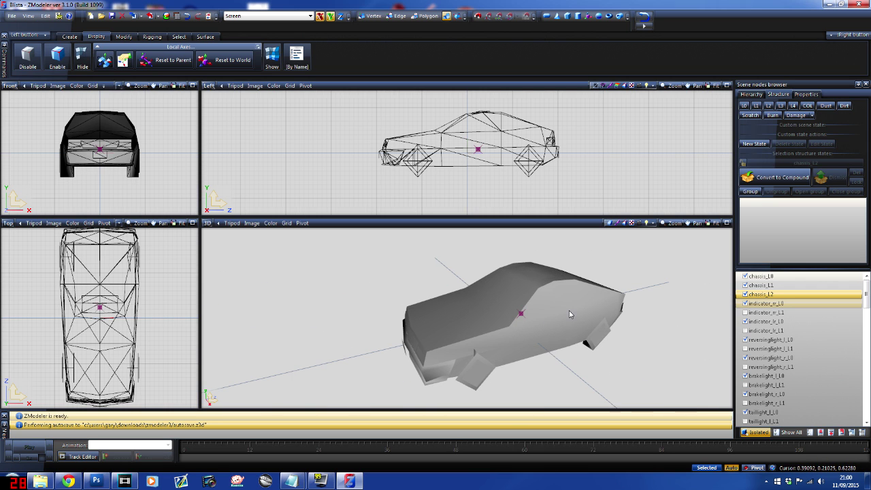
Step: Hide chassis_L1 and chassis_L2, select chassis_L0, and turn off isolation to display the whole car
{"action": "left_click", "coordinate": [746, 295]}
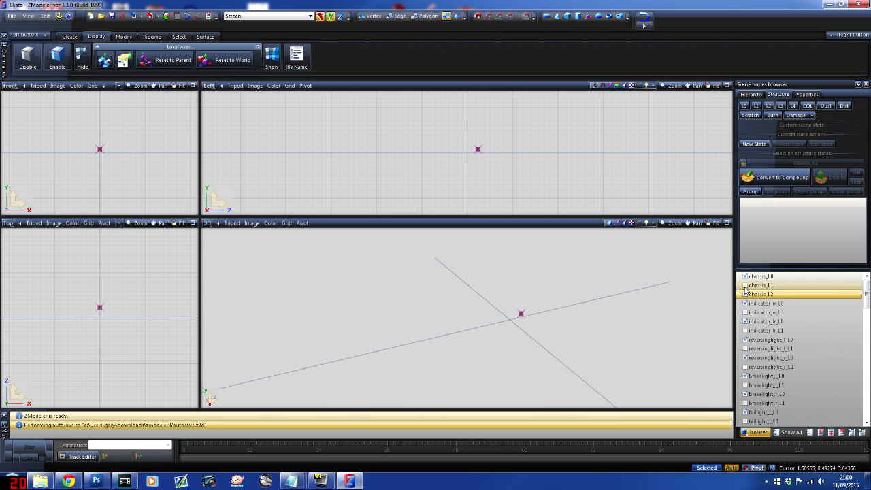
{"action": "left_click", "coordinate": [760, 277]}
{"action": "left_click", "coordinate": [756, 433]}
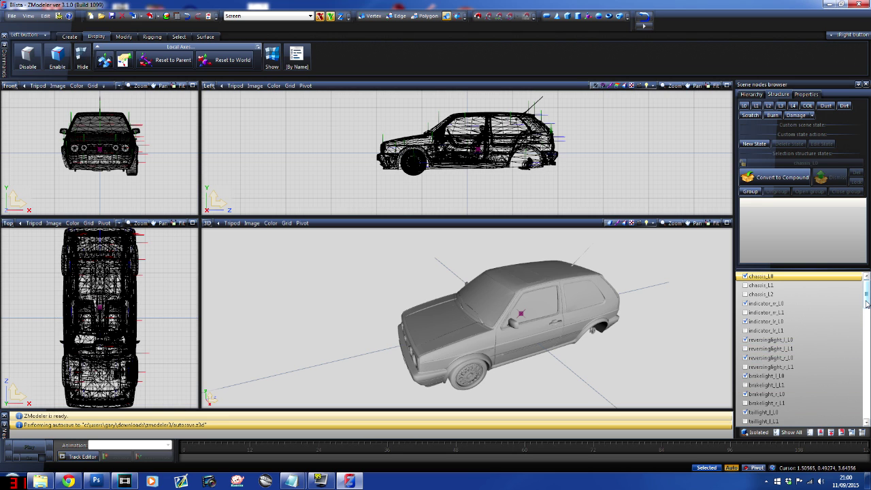
{"action": "scroll", "coordinate": [863, 318], "scroll_direction": "down", "scroll_amount": 6}
{"action": "scroll", "coordinate": [866, 320], "scroll_direction": "up", "scroll_amount": 6}
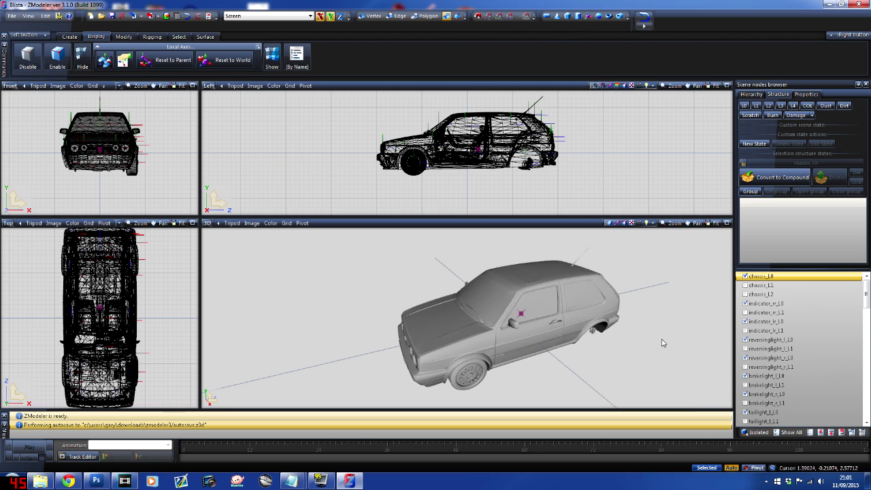
{"action": "middle_click_drag", "start_coordinate": [664, 343], "coordinate": [572, 340]}
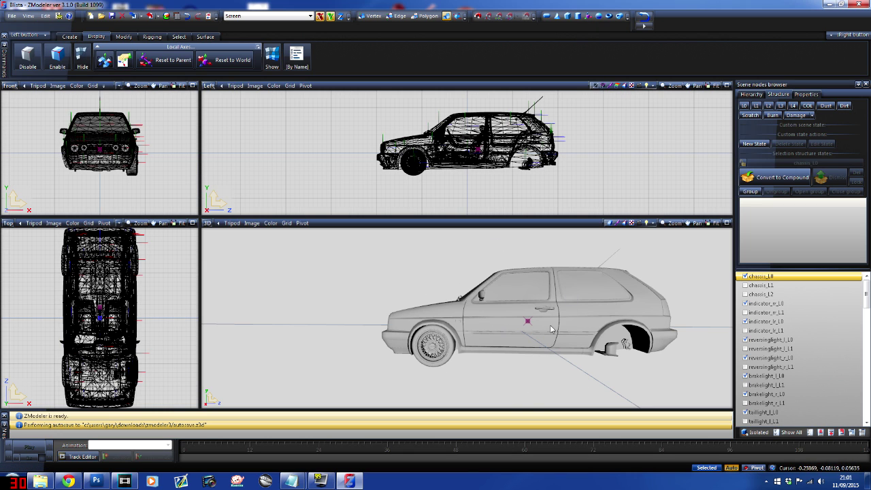
Step: Isolate the Dummy Helper node at the end of the nodes list and view it in 3D
{"action": "scroll", "coordinate": [800, 347], "scroll_direction": "down", "scroll_amount": 10}
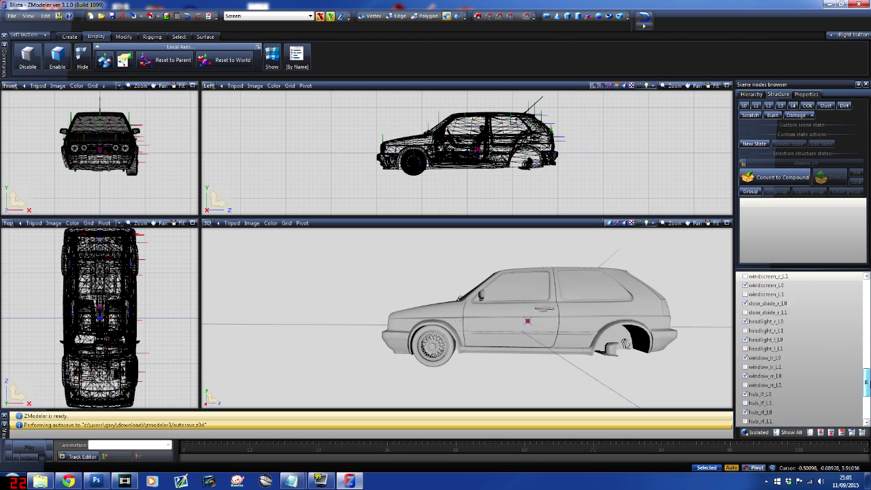
{"action": "scroll", "coordinate": [800, 381], "scroll_direction": "down", "scroll_amount": 4}
{"action": "left_click", "coordinate": [763, 414]}
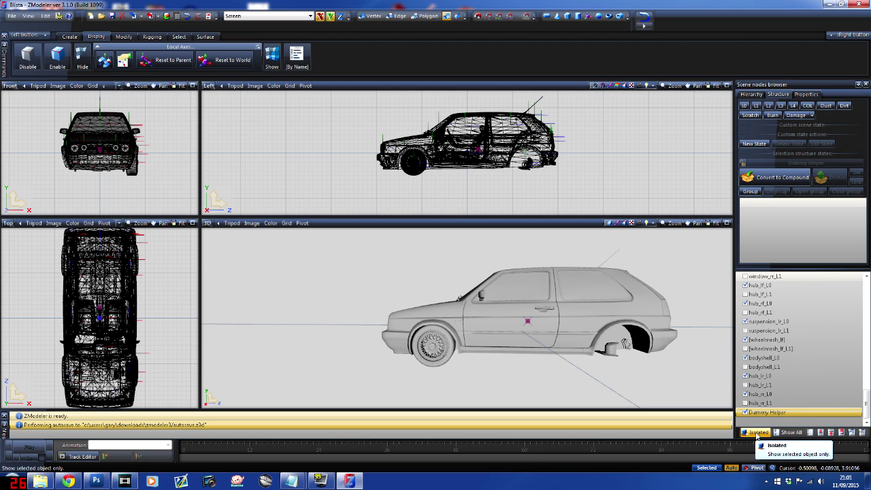
{"action": "left_click", "coordinate": [758, 434]}
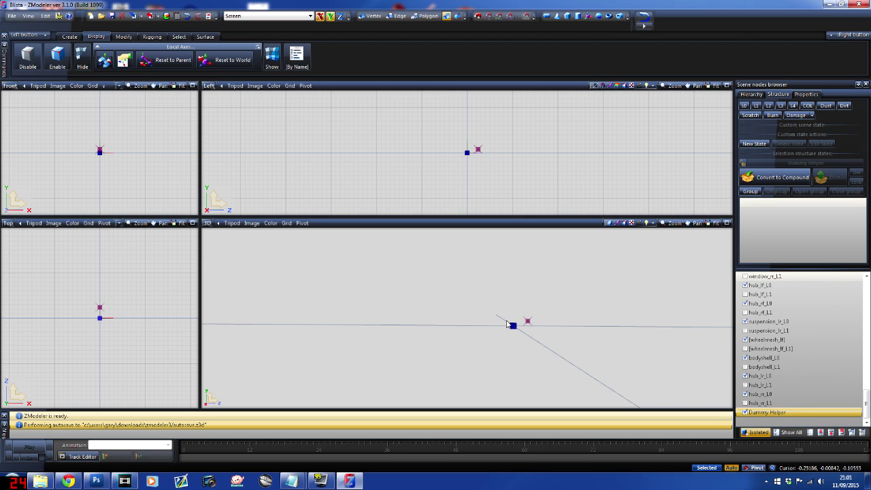
{"action": "middle_click_drag", "start_coordinate": [525, 340], "coordinate": [526, 339]}
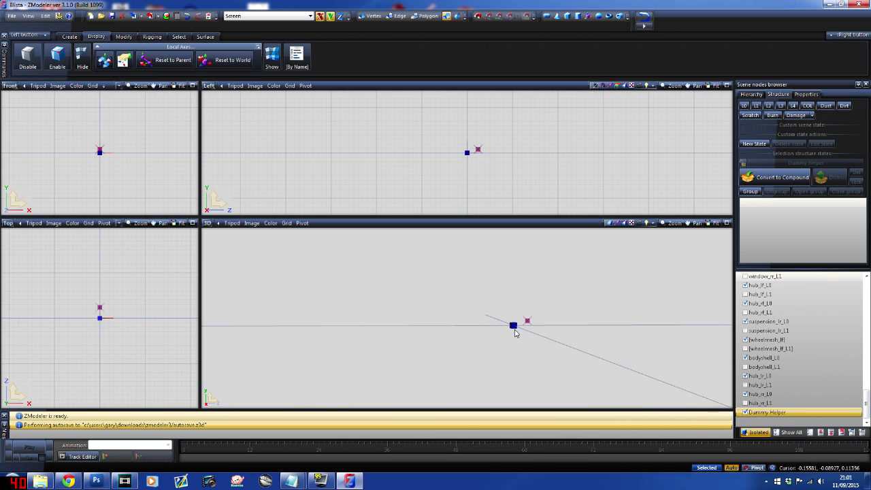
Step: Compare the Dummy Helper with the full car by switching isolation off and on, and examine its position
{"action": "left_click", "coordinate": [758, 433]}
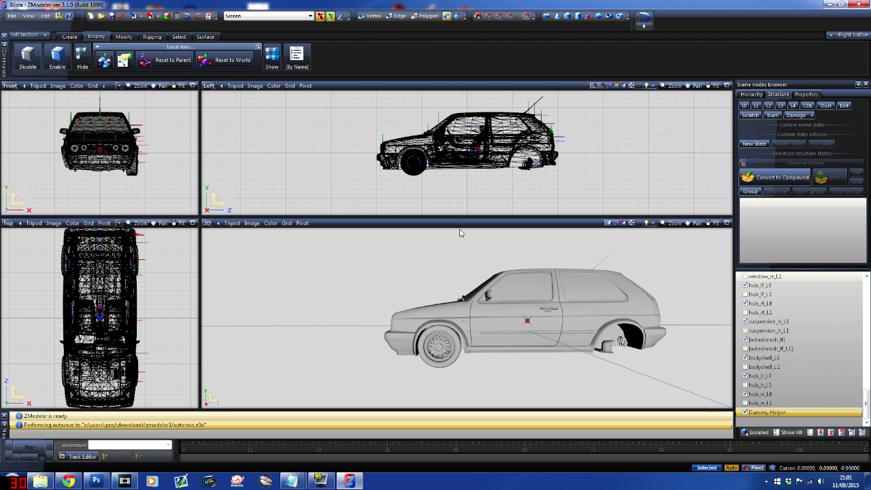
{"action": "left_click", "coordinate": [758, 433]}
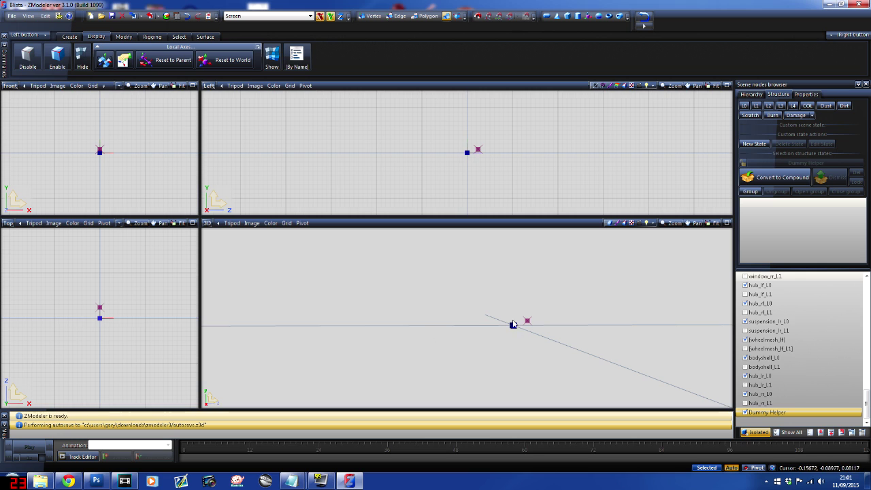
{"action": "middle_click_drag", "start_coordinate": [515, 350], "coordinate": [552, 352]}
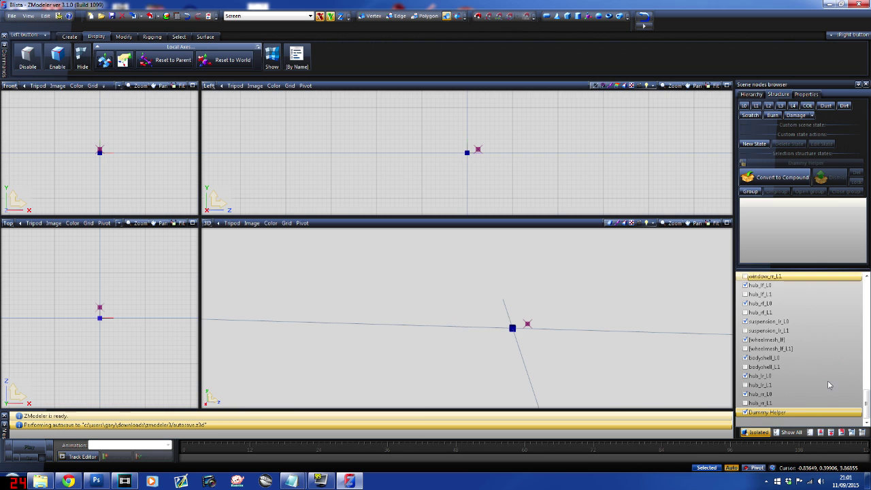
{"action": "scroll", "coordinate": [856, 282], "scroll_direction": "up", "scroll_amount": 15}
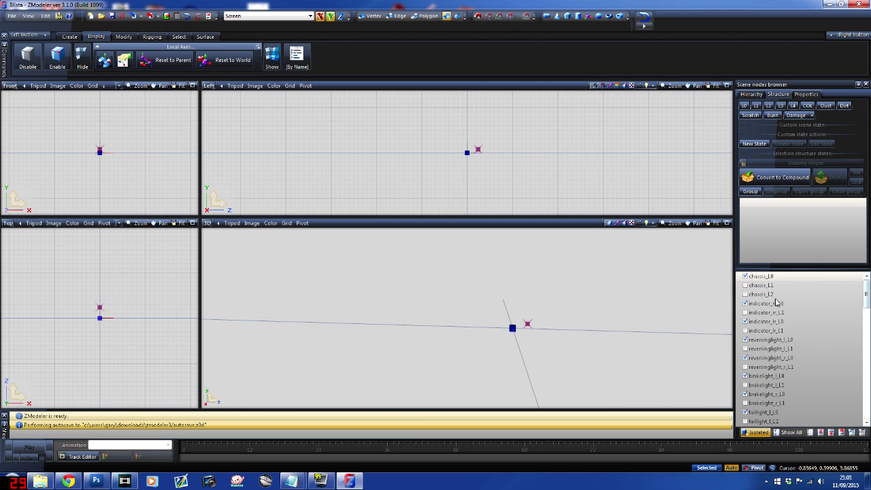
{"action": "scroll", "coordinate": [776, 299], "scroll_direction": "down", "scroll_amount": 15}
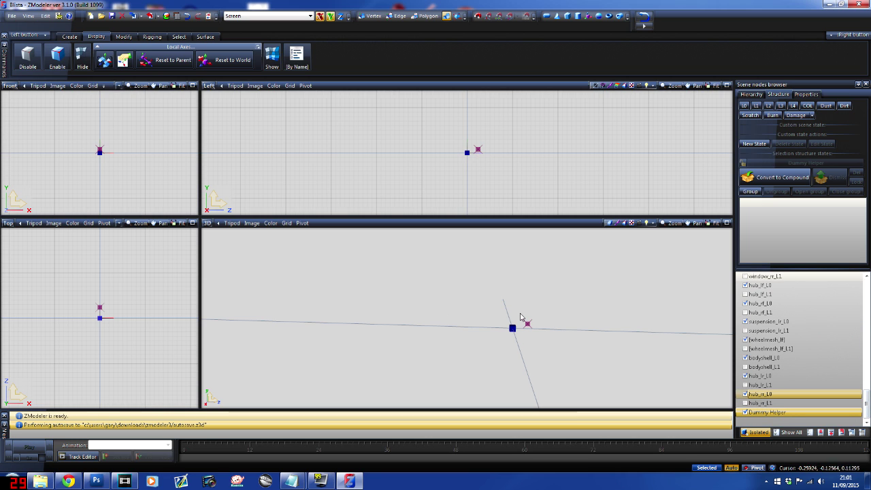
{"action": "middle_click_drag", "start_coordinate": [530, 341], "coordinate": [538, 341]}
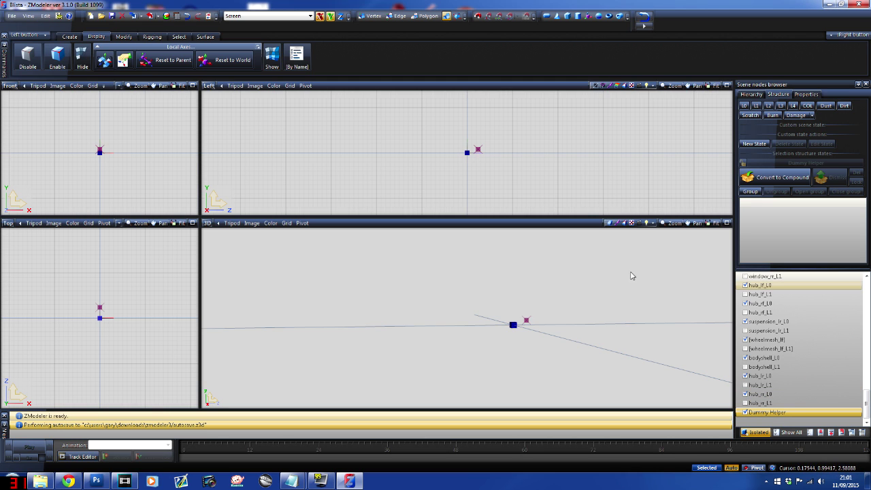
{"action": "mouse_move", "coordinate": [563, 312]}
{"action": "middle_mouse_down"}
{"action": "mouse_move", "coordinate": [529, 315]}
{"action": "mouse_move", "coordinate": [572, 306]}
{"action": "middle_mouse_up"}
Step: Rename the Dummy Helper node as chassis and turn off isolation
{"action": "left_click", "coordinate": [767, 413]}
{"action": "left_click", "coordinate": [797, 414]}
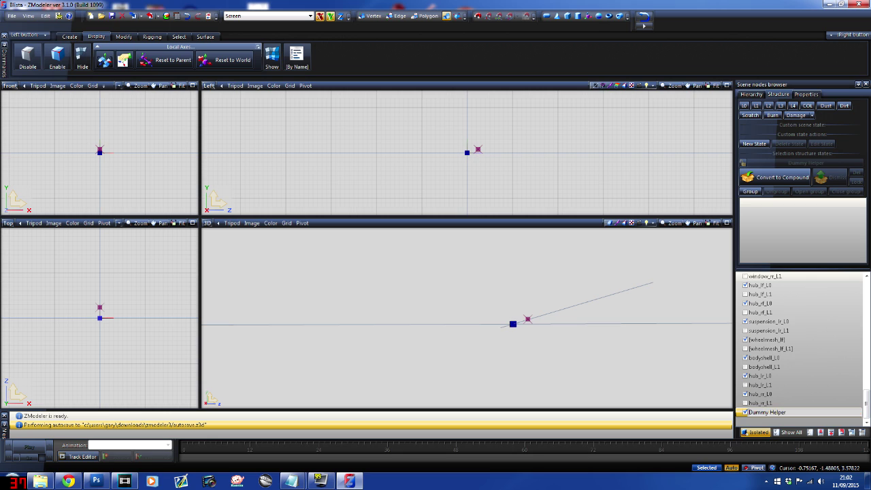
{"action": "type", "text": "chassis"}
{"action": "key", "text": "Return"}
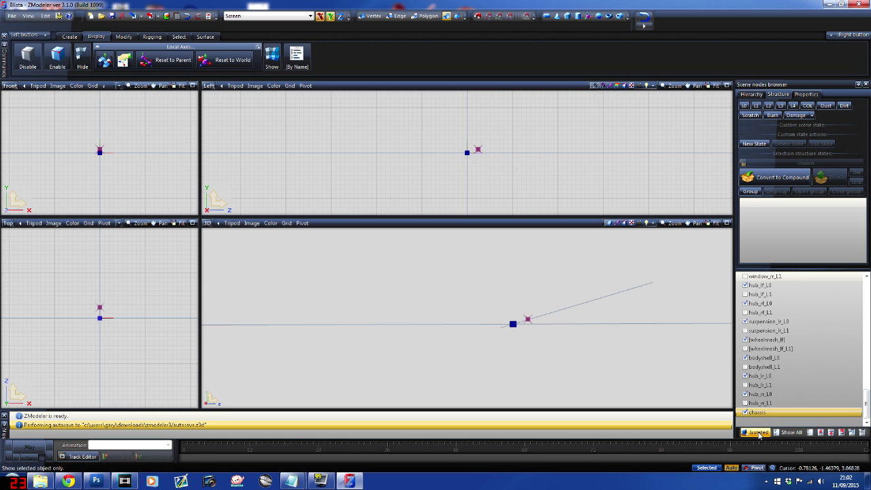
{"action": "left_click", "coordinate": [759, 433]}
Step: Move the chassis dummy to the start of the nodes list and nest chassis_L0, chassis_L1 and chassis_L2 under it
{"action": "left_click_drag", "start_coordinate": [776, 406], "coordinate": [770, 300]}
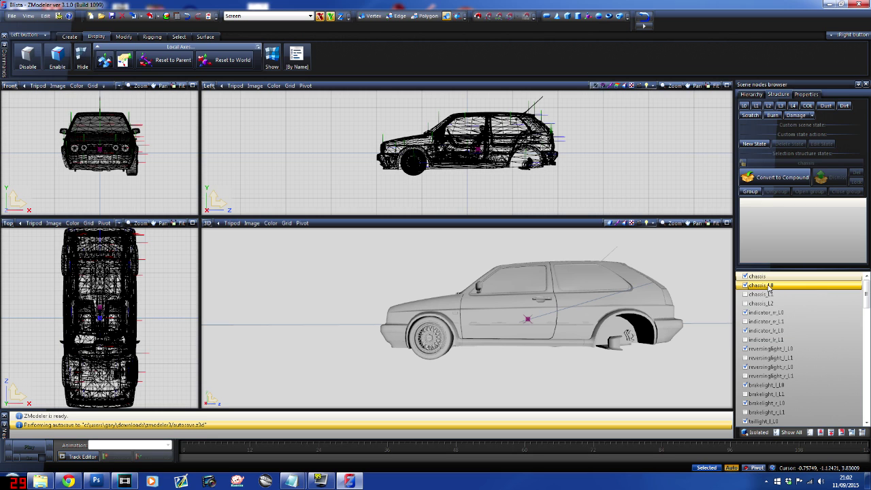
{"action": "mouse_move", "coordinate": [767, 289]}
{"action": "left_mouse_down"}
{"action": "mouse_move", "coordinate": [769, 312]}
{"action": "mouse_move", "coordinate": [766, 278]}
{"action": "left_mouse_up"}
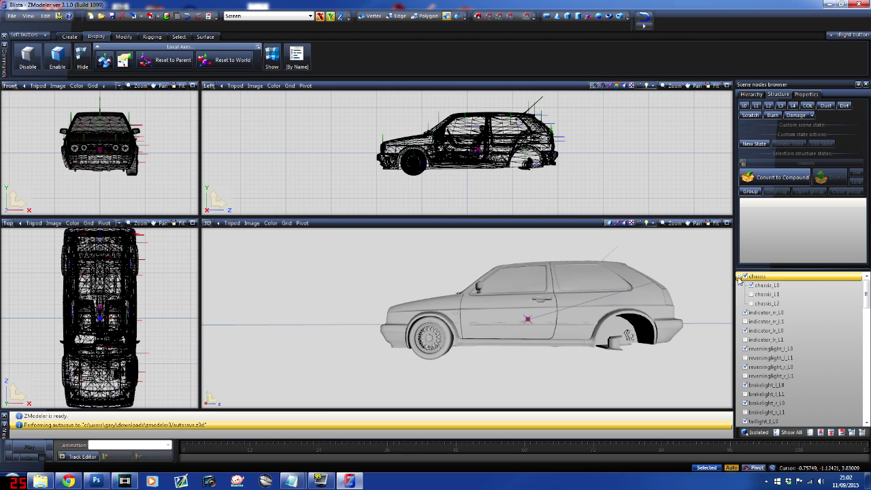
{"action": "left_click", "coordinate": [740, 278]}
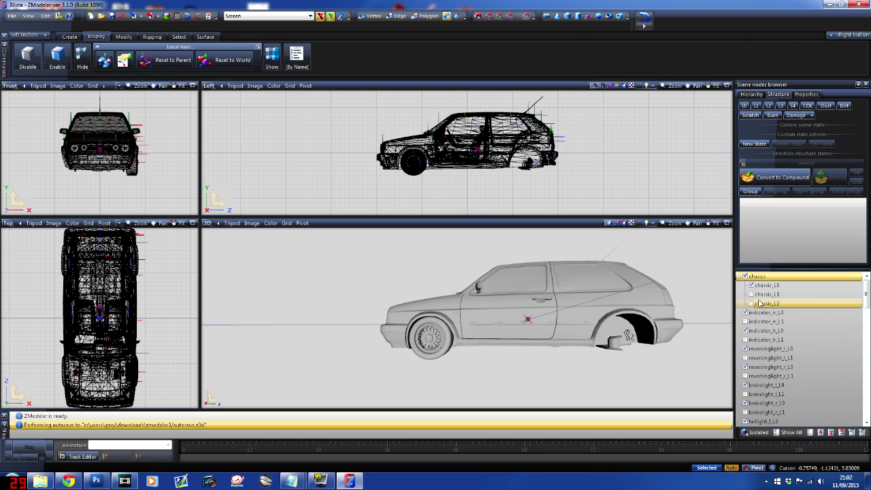
{"action": "left_click", "coordinate": [770, 286]}
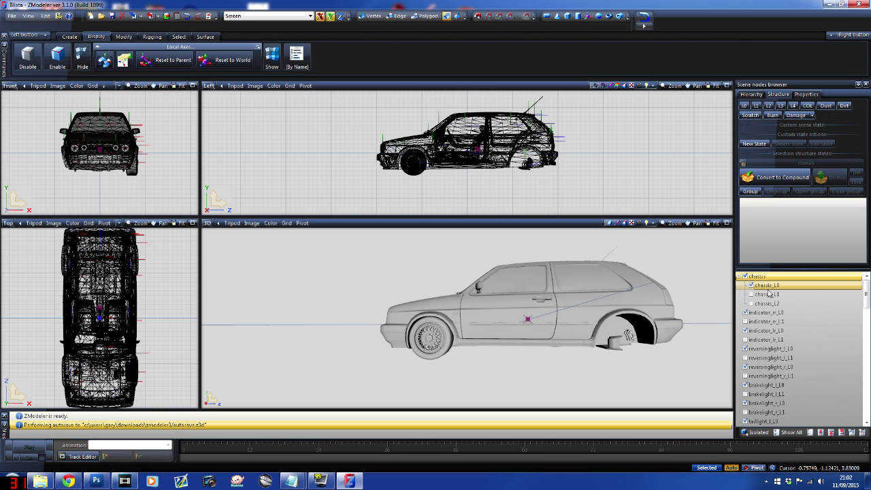
{"action": "left_click", "coordinate": [739, 276]}
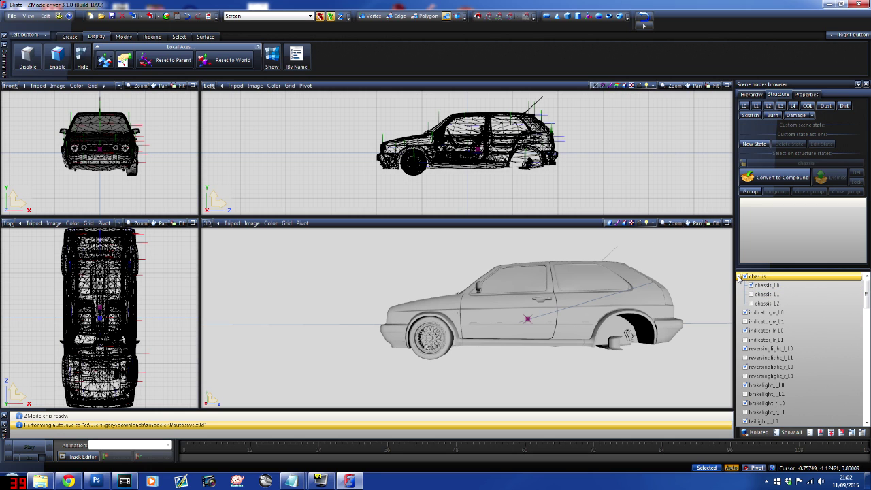
Step: Collapse the chassis group and isolate indicator_rr_L0 to view that mesh on its own
{"action": "left_click", "coordinate": [739, 278]}
{"action": "left_click", "coordinate": [766, 295]}
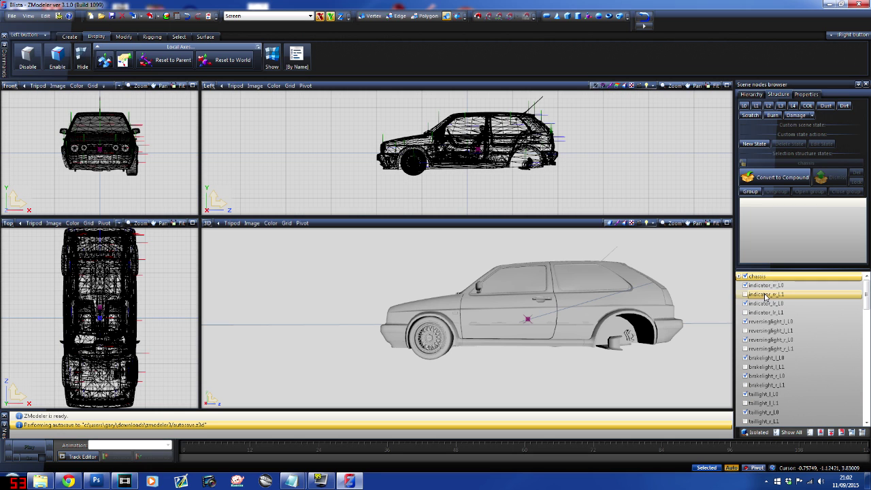
{"action": "left_click", "coordinate": [761, 286]}
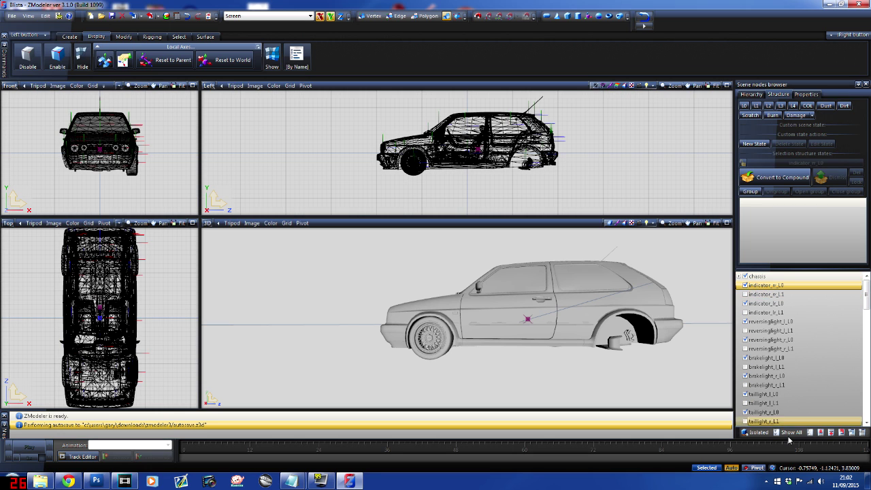
{"action": "left_click", "coordinate": [771, 295], "text": "ctrl"}
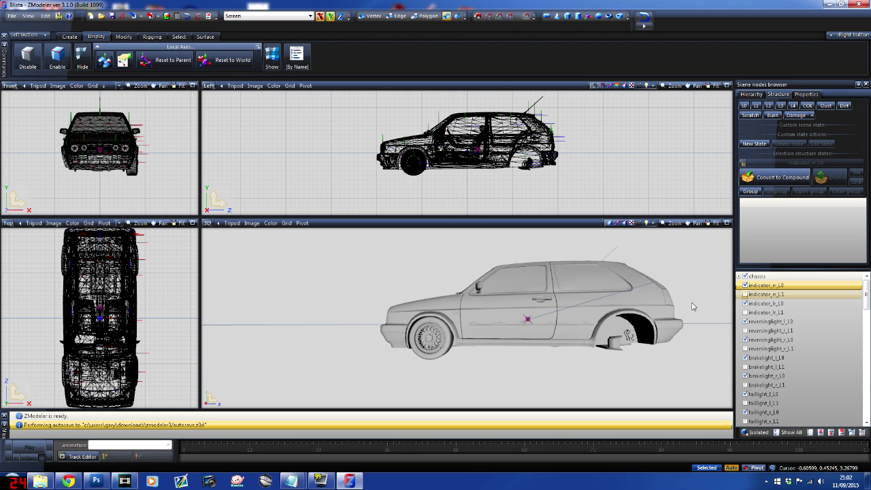
{"action": "middle_click_drag", "start_coordinate": [691, 306], "coordinate": [586, 315]}
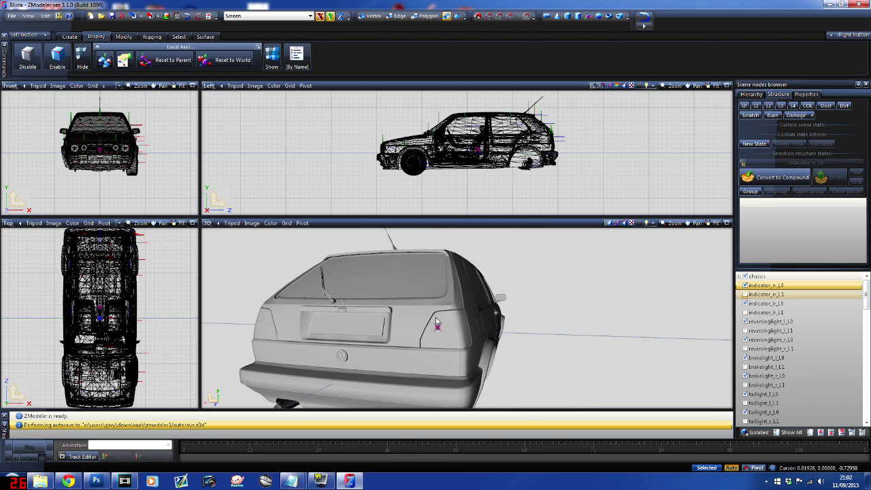
{"action": "left_click", "coordinate": [766, 294], "text": "ctrl"}
{"action": "left_click", "coordinate": [767, 303], "text": "ctrl"}
{"action": "left_click", "coordinate": [766, 304], "text": "ctrl"}
{"action": "left_click", "coordinate": [764, 421], "text": "ctrl"}
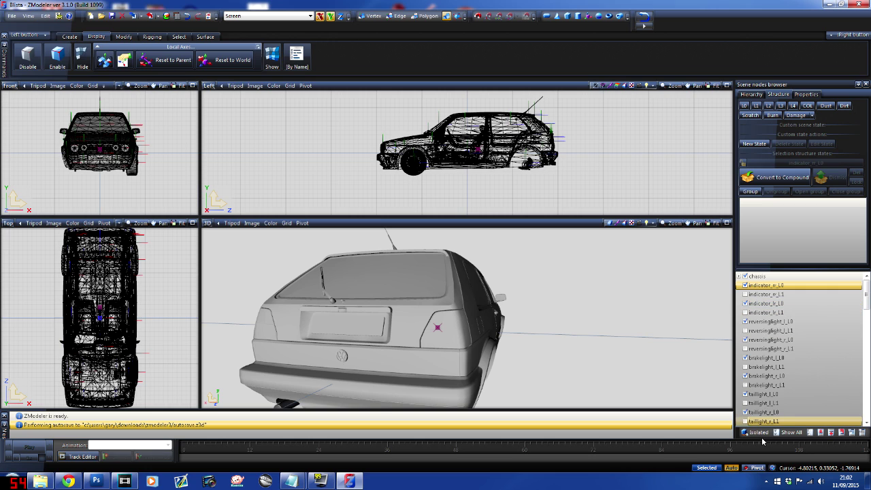
{"action": "left_click", "coordinate": [760, 433]}
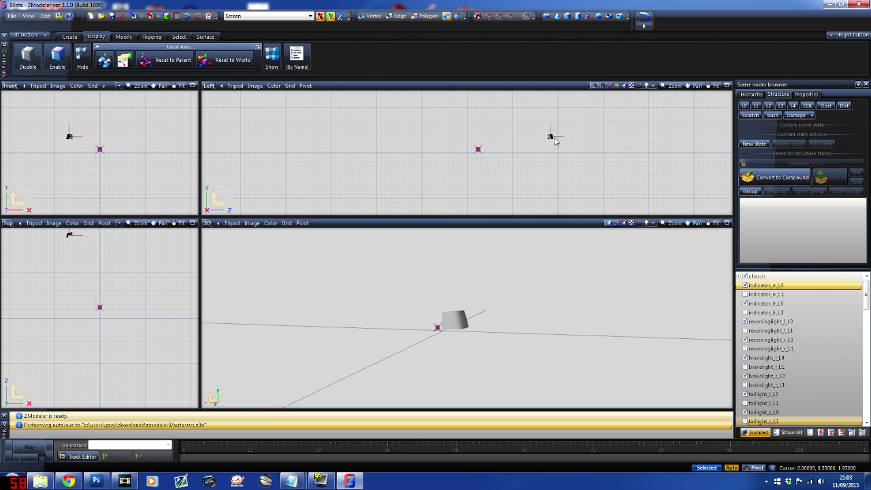
{"action": "left_click", "coordinate": [763, 285]}
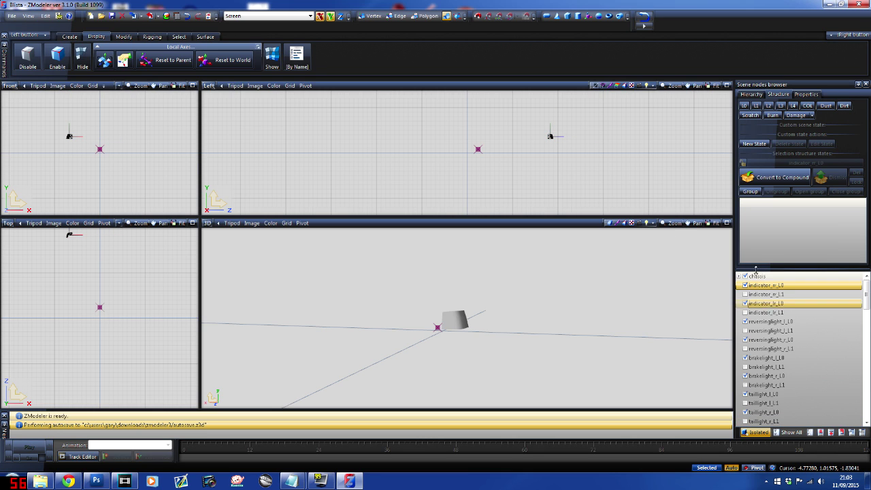
Step: Create a new Dummy Helper and rename its node at the end of the nodes list as indicator_rr
{"action": "left_click", "coordinate": [754, 277]}
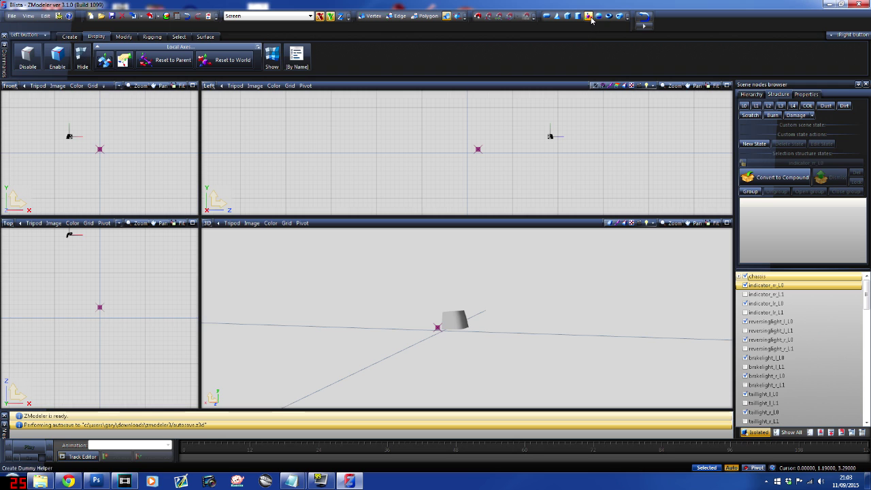
{"action": "left_click_drag", "start_coordinate": [868, 294], "coordinate": [868, 417]}
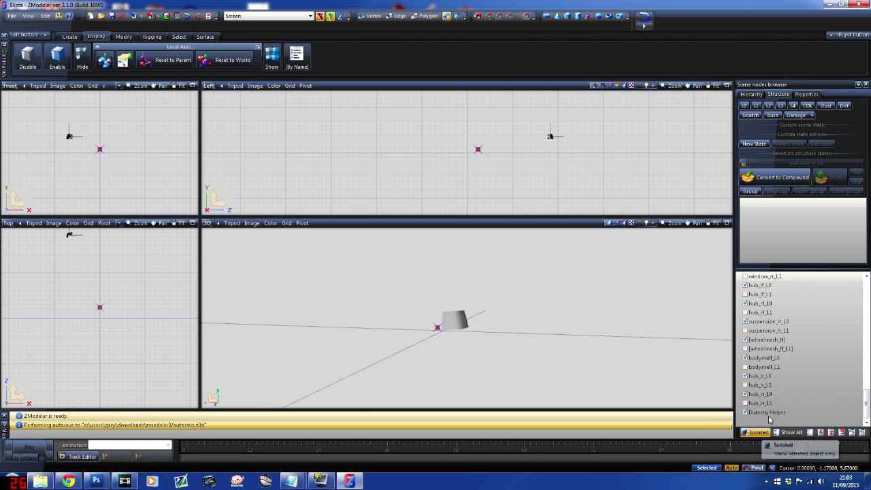
{"action": "left_click", "coordinate": [769, 412]}
{"action": "left_click", "coordinate": [790, 414]}
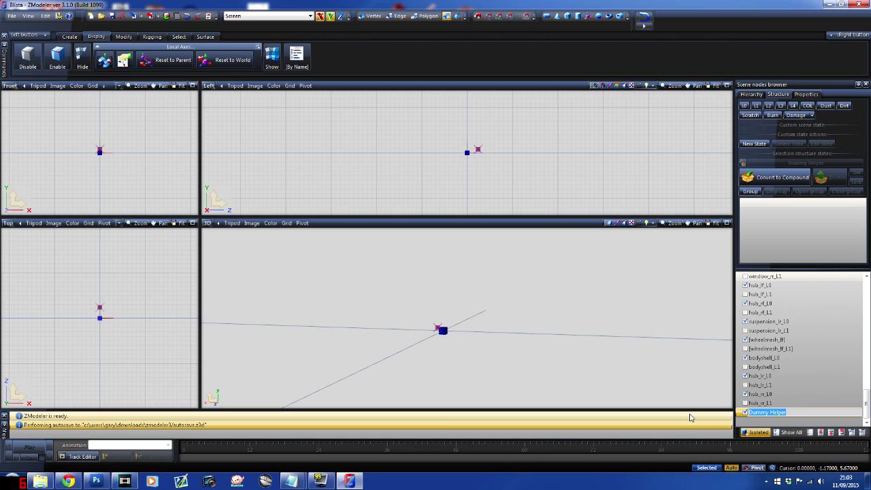
{"action": "type", "text": "indicator_rr"}
{"action": "left_click", "coordinate": [769, 420]}
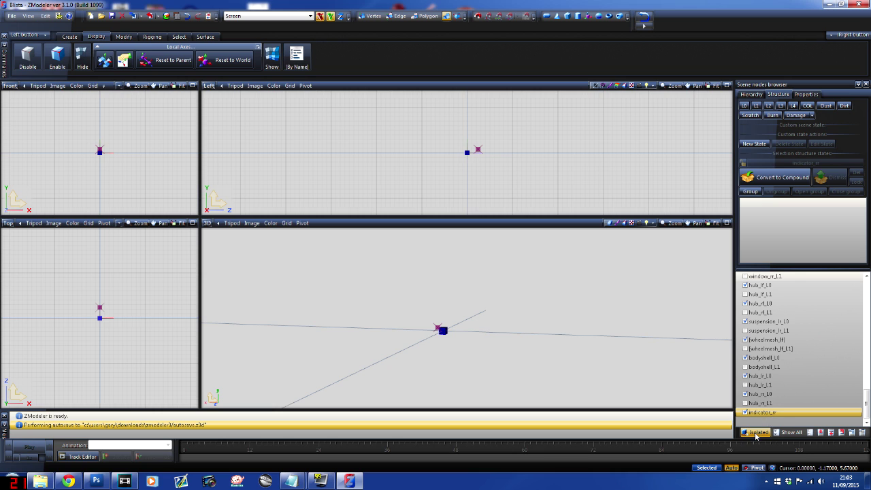
Step: Turn off isolation and move the indicator_rr dummy up the nodes list, between chassis and indicator_rr_L0
{"action": "left_click", "coordinate": [757, 433]}
{"action": "left_click_drag", "start_coordinate": [779, 415], "coordinate": [786, 290]}
{"action": "key", "text": "Up"}
{"action": "key", "text": "Up"}
{"action": "key", "text": "Up"}
{"action": "left_click", "coordinate": [788, 294]}
{"action": "left_click", "coordinate": [766, 312], "text": "ctrl"}
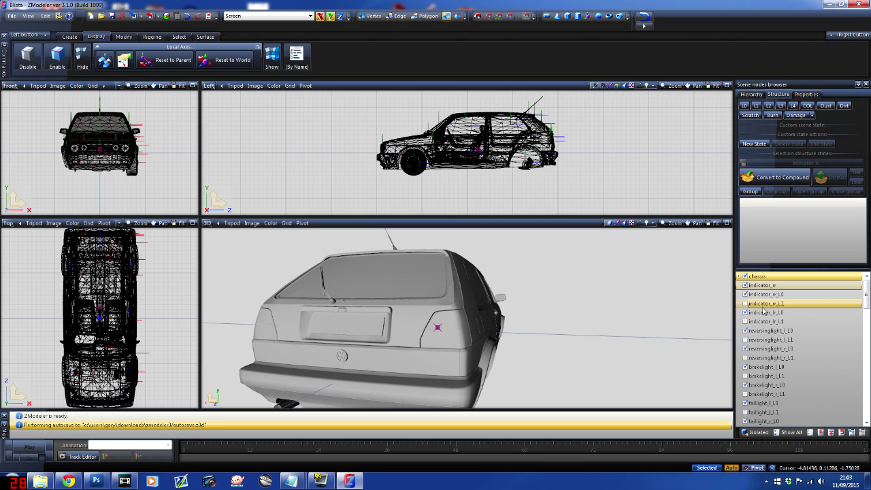
{"action": "left_click", "coordinate": [764, 291]}
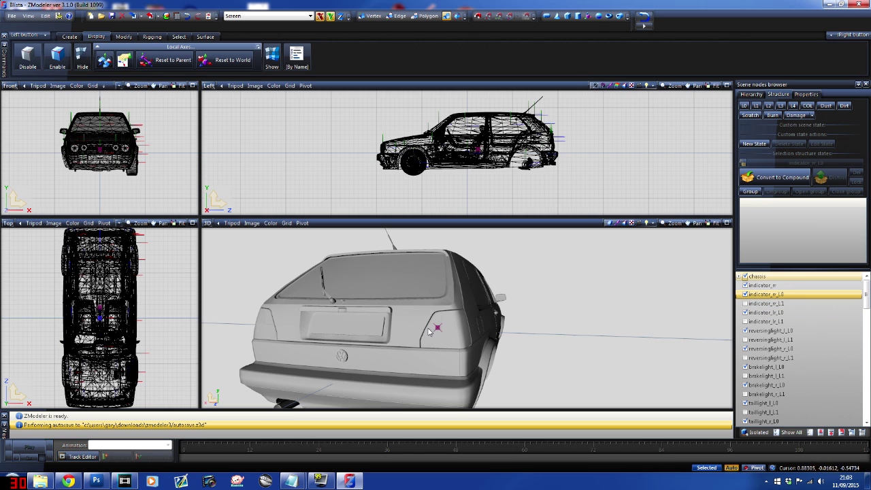
{"action": "left_click", "coordinate": [776, 287], "text": "ctrl"}
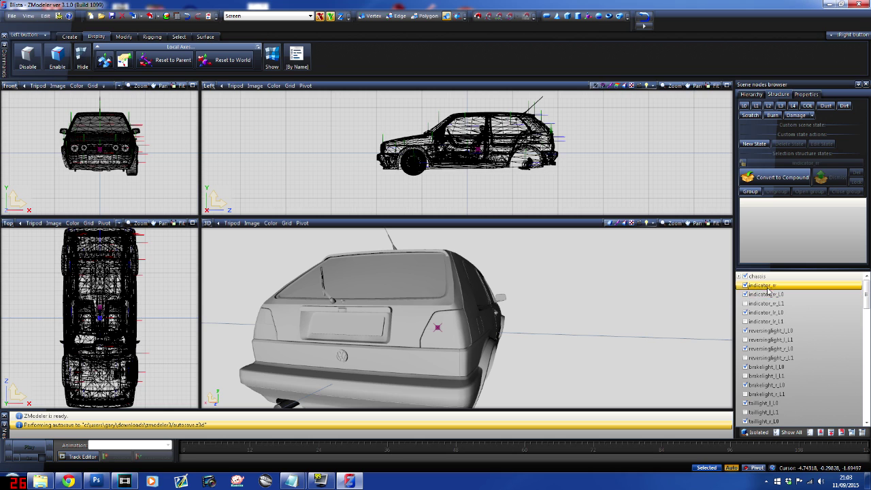
Step: Isolate the indicator_rr dummy, move it behind and above the car's rear in the Left view, and turn isolation off
{"action": "left_click", "coordinate": [770, 286]}
{"action": "left_click", "coordinate": [756, 434]}
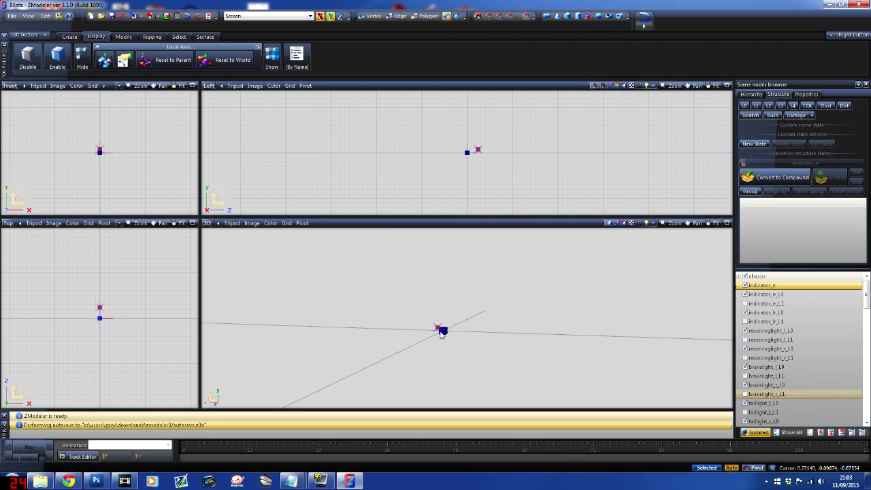
{"action": "middle_click_drag", "start_coordinate": [437, 339], "coordinate": [472, 341]}
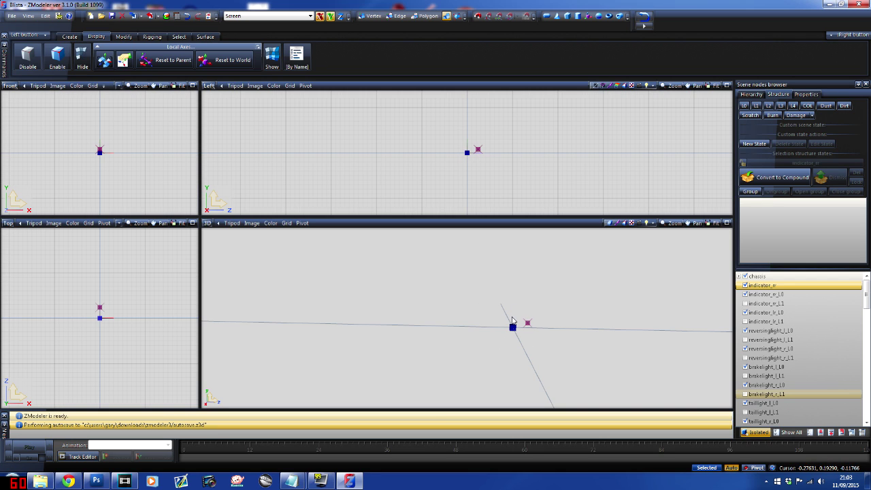
{"action": "left_click", "coordinate": [124, 60]}
{"action": "left_click", "coordinate": [124, 36]}
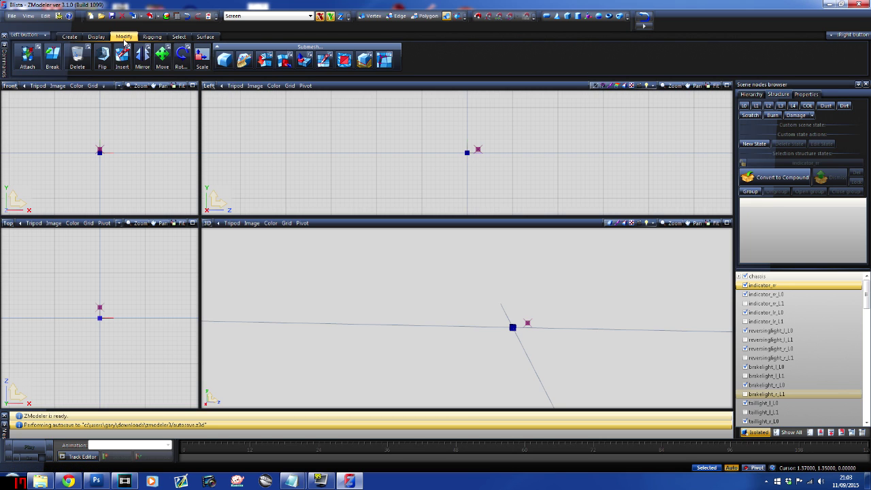
{"action": "left_click", "coordinate": [163, 63]}
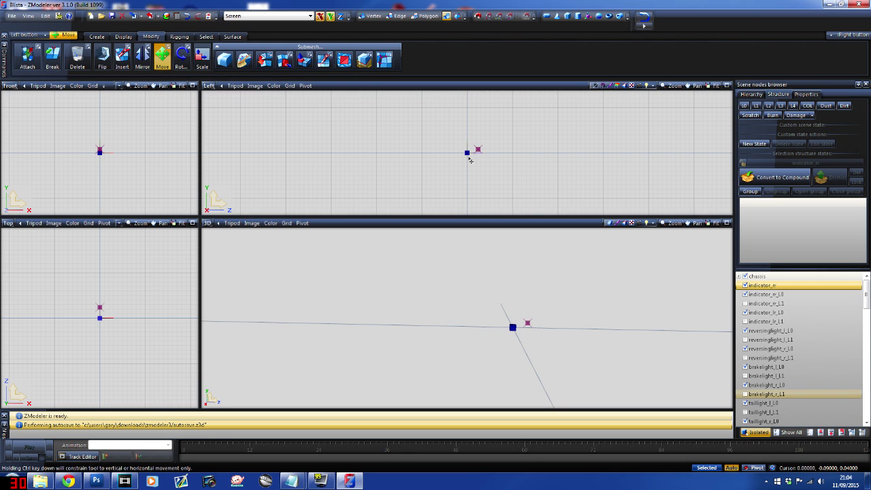
{"action": "mouse_move", "coordinate": [468, 154]}
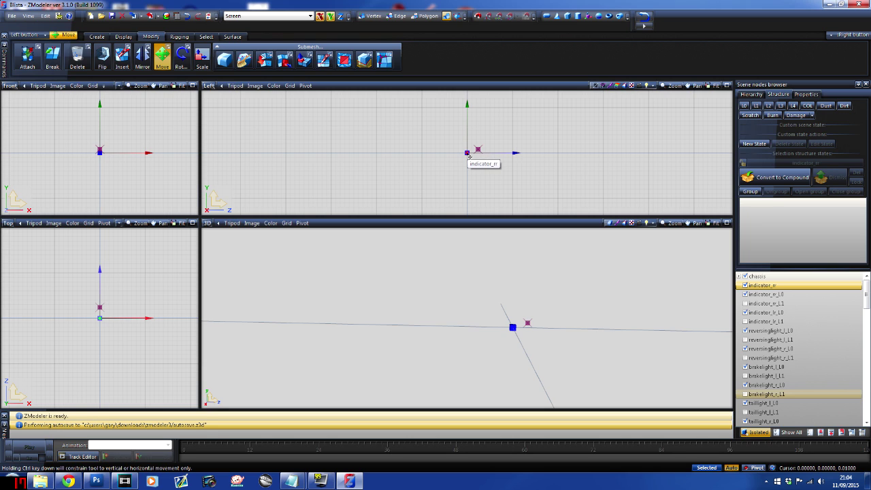
{"action": "left_click_drag", "start_coordinate": [468, 154], "coordinate": [602, 130]}
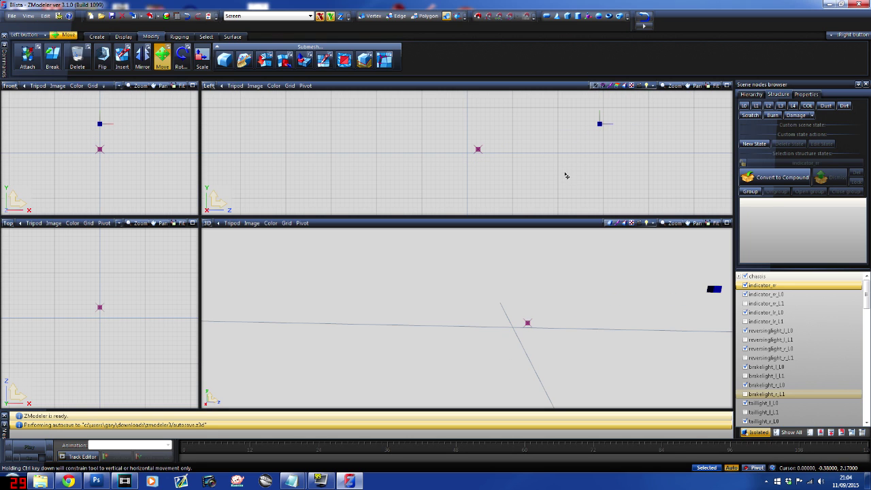
{"action": "left_click", "coordinate": [759, 434]}
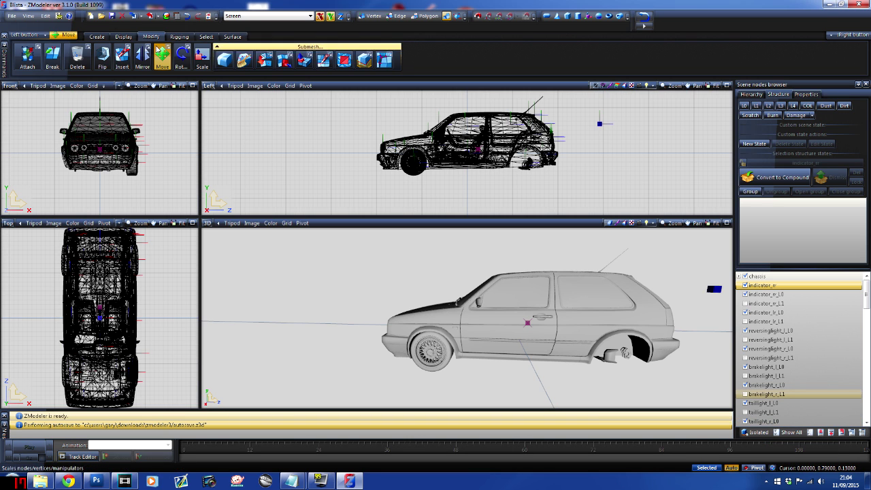
{"action": "left_click", "coordinate": [162, 56]}
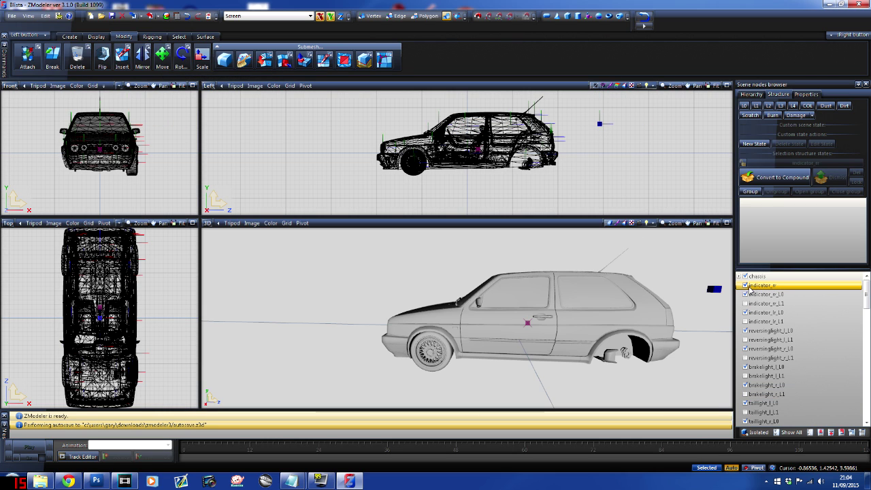
Step: Examine where the indicator_rr dummy sits relative to the car's rear in the Top and 3D views
{"action": "left_click", "coordinate": [768, 288]}
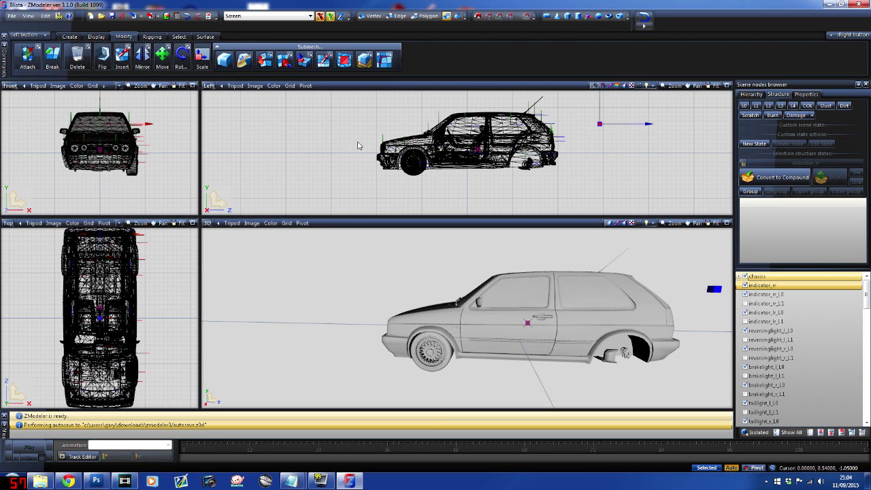
{"action": "left_click", "coordinate": [160, 222]}
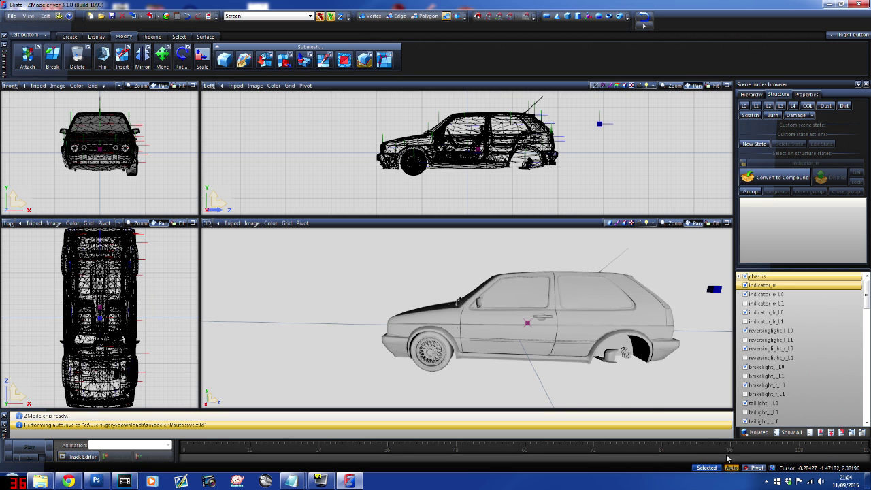
{"action": "mouse_move", "coordinate": [167, 272]}
{"action": "left_mouse_down"}
{"action": "mouse_move", "coordinate": [170, 333]}
{"action": "mouse_move", "coordinate": [165, 262]}
{"action": "left_mouse_up"}
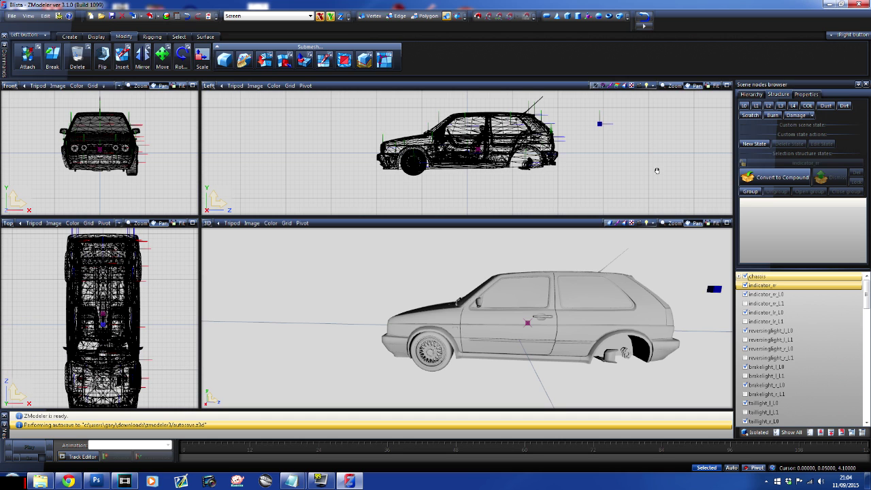
{"action": "left_click", "coordinate": [750, 286]}
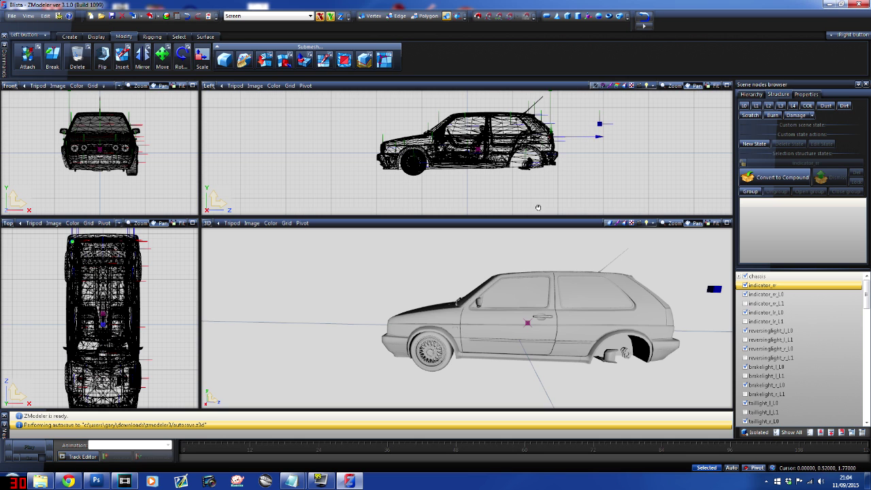
{"action": "middle_click_drag", "start_coordinate": [582, 283], "coordinate": [540, 314]}
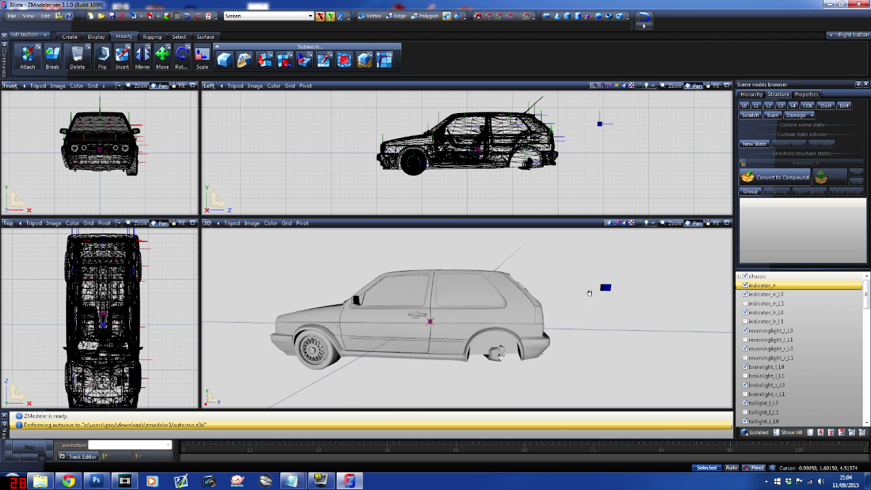
{"action": "mouse_move", "coordinate": [635, 286]}
{"action": "middle_mouse_down", "text": "alt"}
{"action": "mouse_move", "coordinate": [575, 288]}
{"action": "mouse_move", "coordinate": [588, 288]}
{"action": "mouse_move", "coordinate": [443, 330]}
{"action": "middle_mouse_up", "text": "alt"}
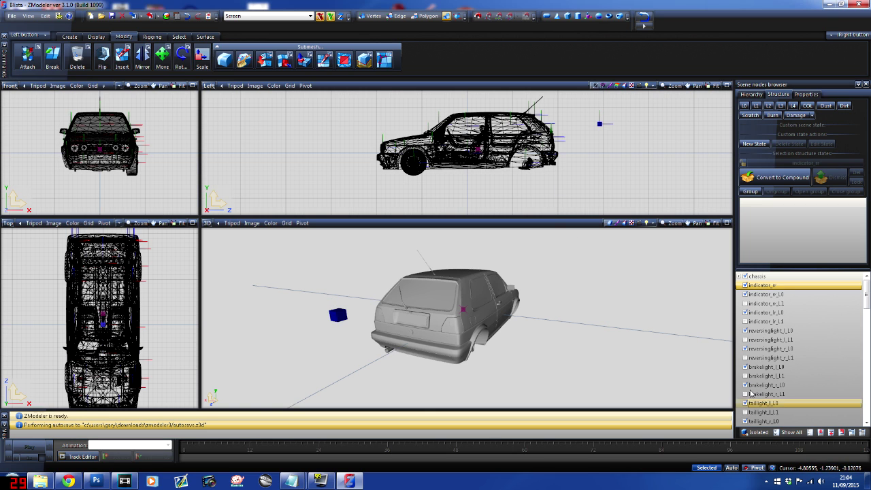
Step: Copy the local axes from indicator_rr_L0 to the indicator_rr dummy and check its placement at the right rear light
{"action": "left_click", "coordinate": [96, 37]}
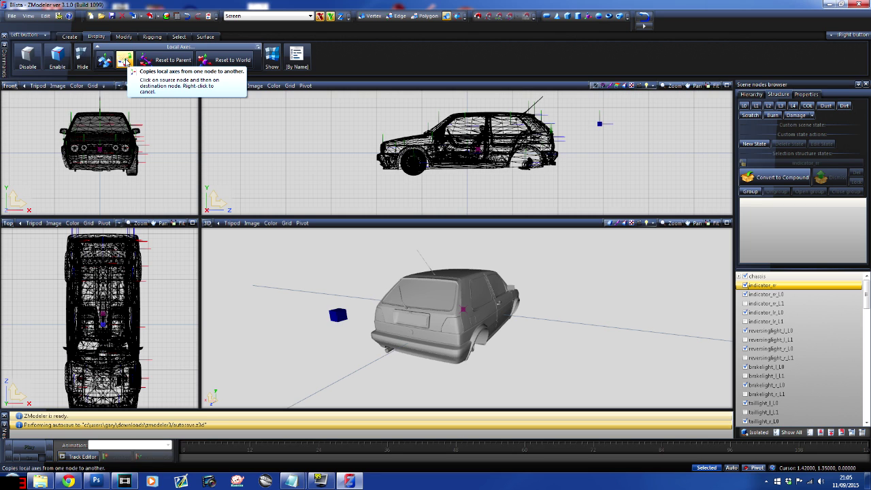
{"action": "left_click", "coordinate": [125, 62]}
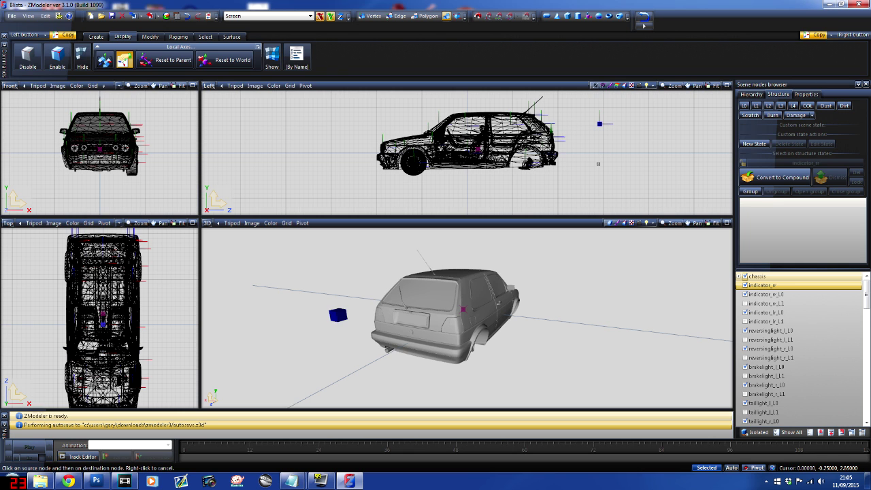
{"action": "scroll", "coordinate": [564, 136], "scroll_direction": "up", "scroll_amount": 3}
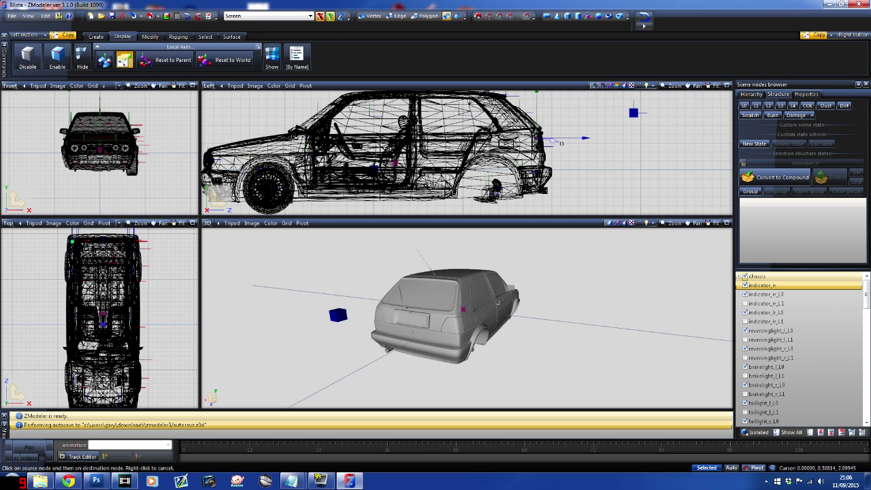
{"action": "left_click", "coordinate": [562, 143]}
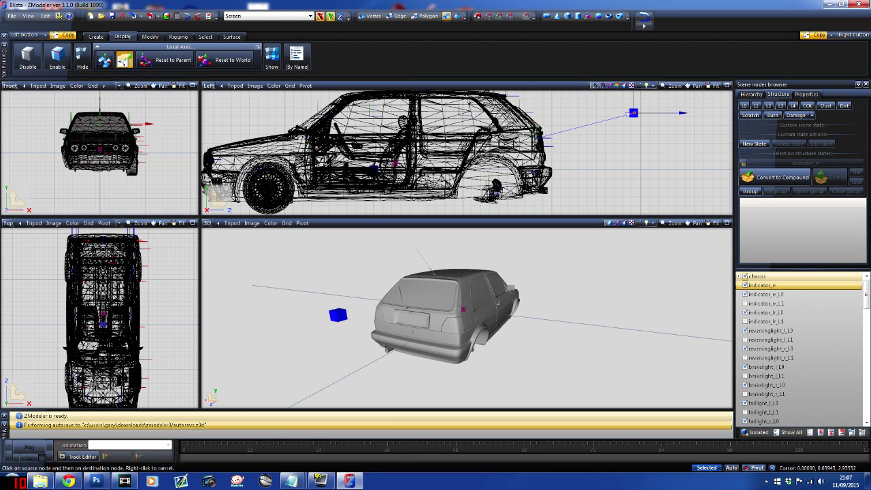
{"action": "left_click", "coordinate": [634, 112]}
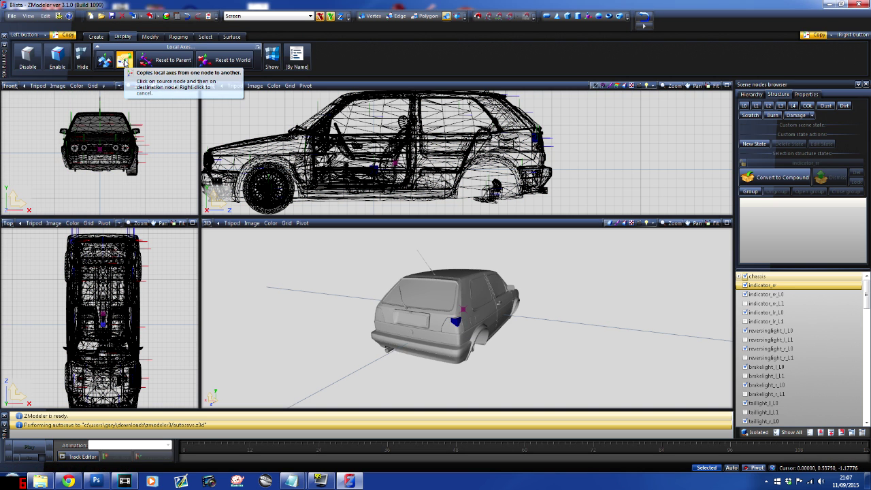
{"action": "left_click", "coordinate": [124, 63]}
{"action": "middle_click_drag", "start_coordinate": [439, 318], "coordinate": [488, 327]}
{"action": "scroll", "coordinate": [487, 327], "scroll_direction": "up", "scroll_amount": 10}
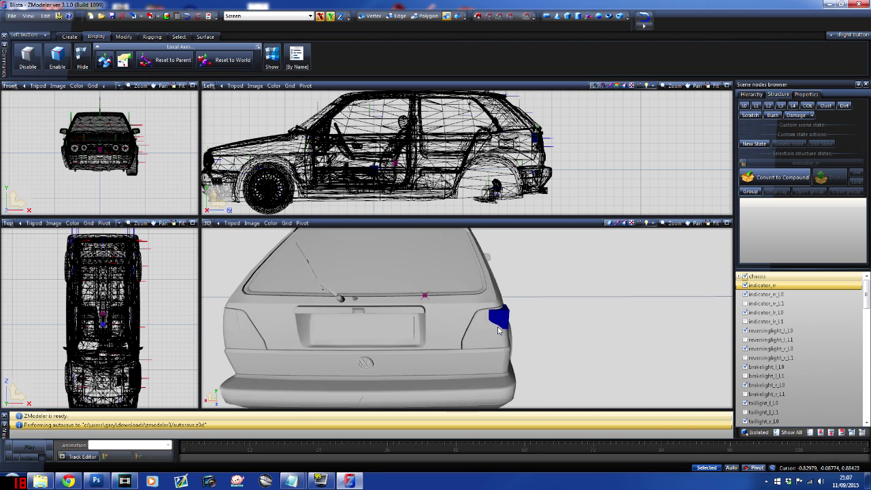
{"action": "scroll", "coordinate": [497, 322], "scroll_direction": "up", "scroll_amount": 1}
{"action": "scroll", "coordinate": [493, 320], "scroll_direction": "down", "scroll_amount": 2}
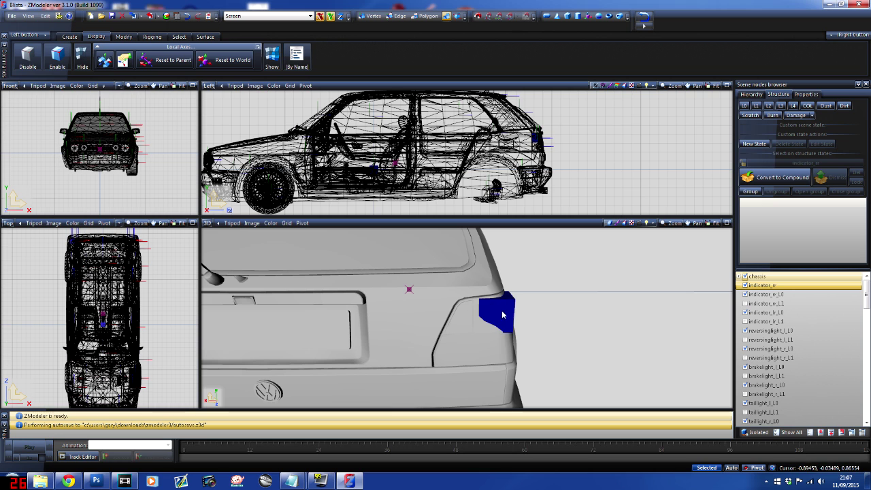
Step: Nest the indicator_rr_L0 and indicator_rr_L1 meshes under the indicator_rr dummy in the nodes list
{"action": "middle_click_drag", "start_coordinate": [497, 320], "coordinate": [408, 286]}
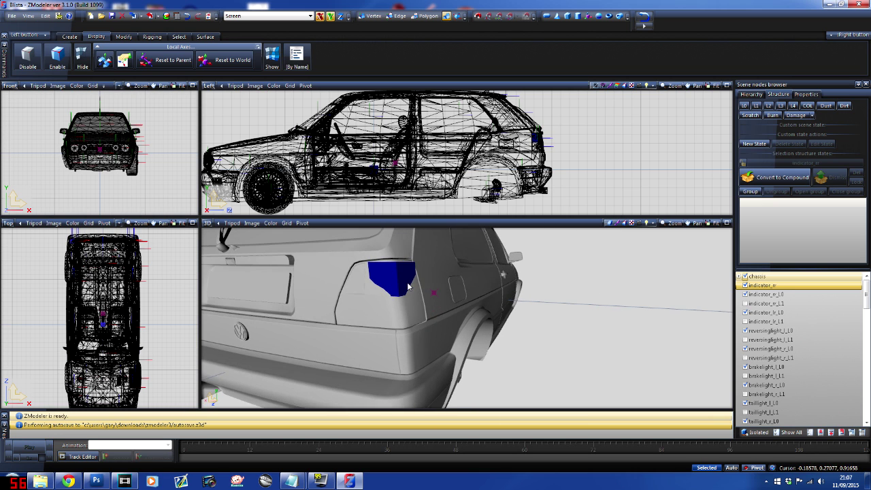
{"action": "scroll", "coordinate": [412, 291], "scroll_direction": "down", "scroll_amount": 3}
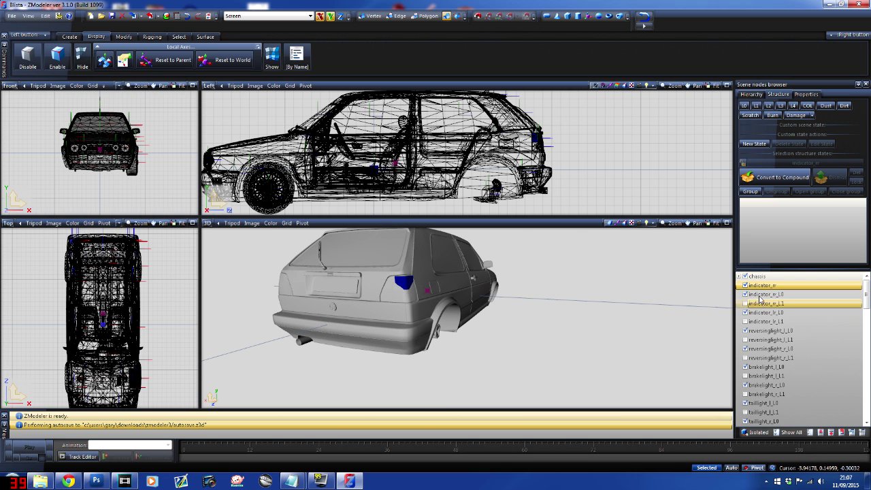
{"action": "left_click", "coordinate": [773, 304]}
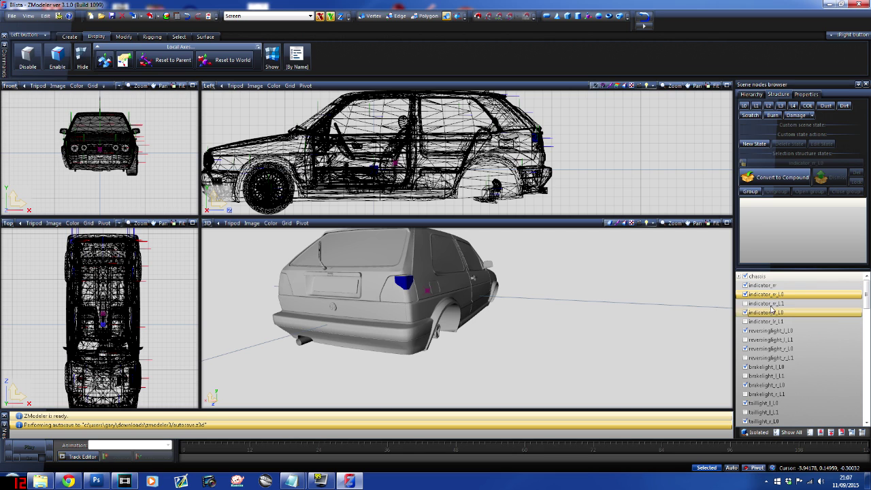
{"action": "left_click_drag", "start_coordinate": [771, 297], "coordinate": [749, 277]}
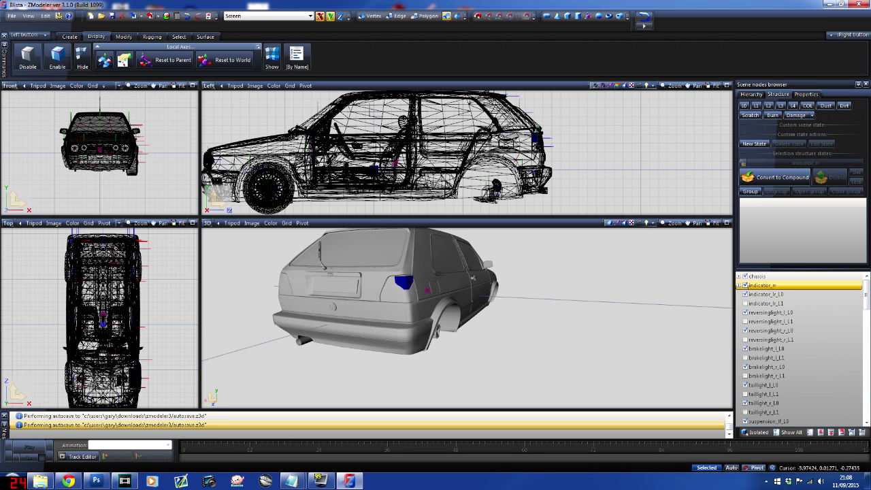
Step: Isolate the indicator_rr dummy, turn off its Solid property, set its color to (0, 0, 255) and apply the changes
{"action": "double_click", "coordinate": [803, 286]}
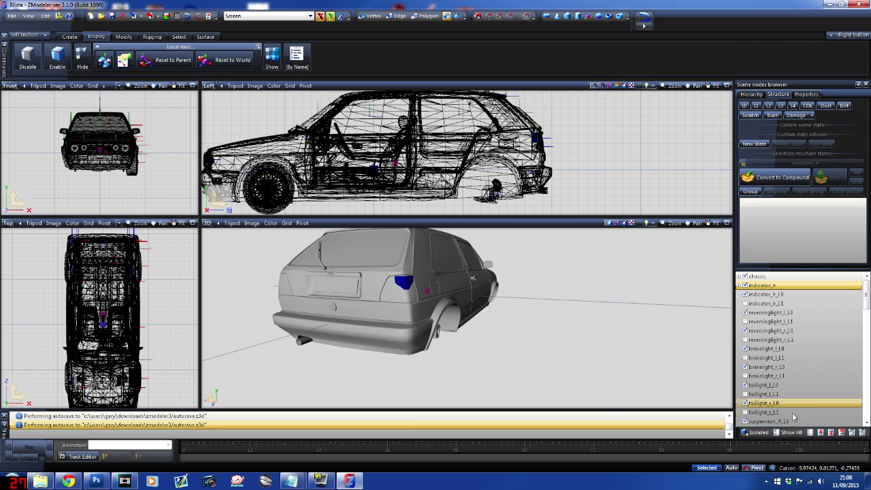
{"action": "left_click", "coordinate": [768, 432]}
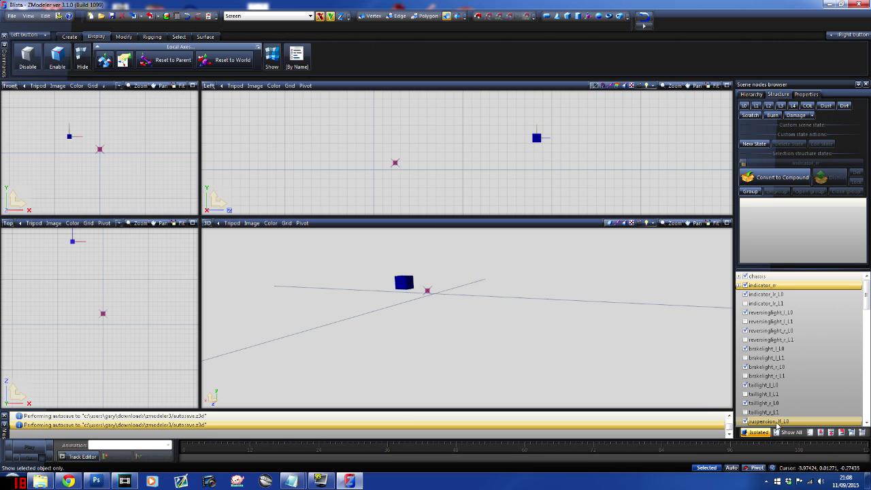
{"action": "left_click", "coordinate": [806, 94]}
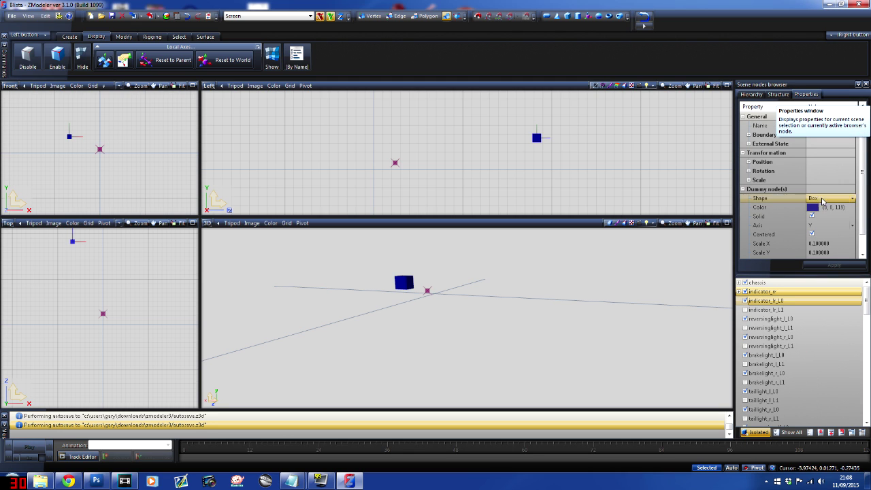
{"action": "scroll", "coordinate": [864, 217], "scroll_direction": "down", "scroll_amount": 1}
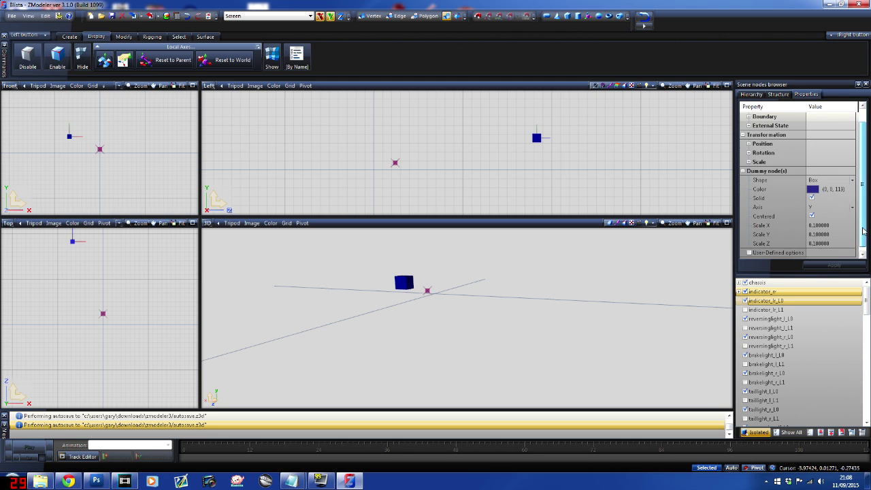
{"action": "left_click", "coordinate": [812, 198]}
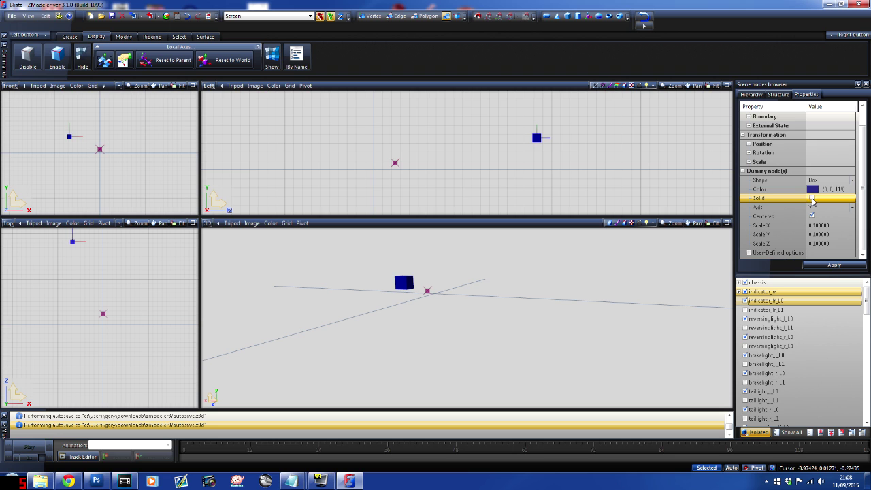
{"action": "left_click", "coordinate": [834, 191]}
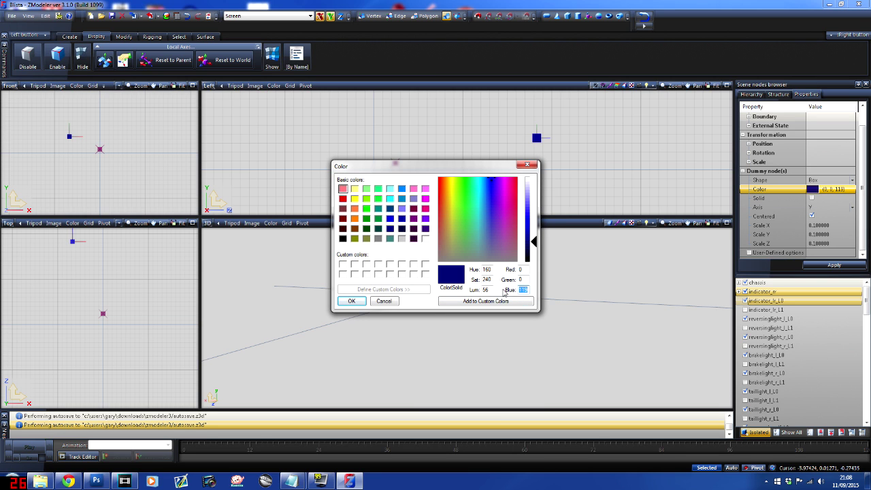
{"action": "type", "text": "255"}
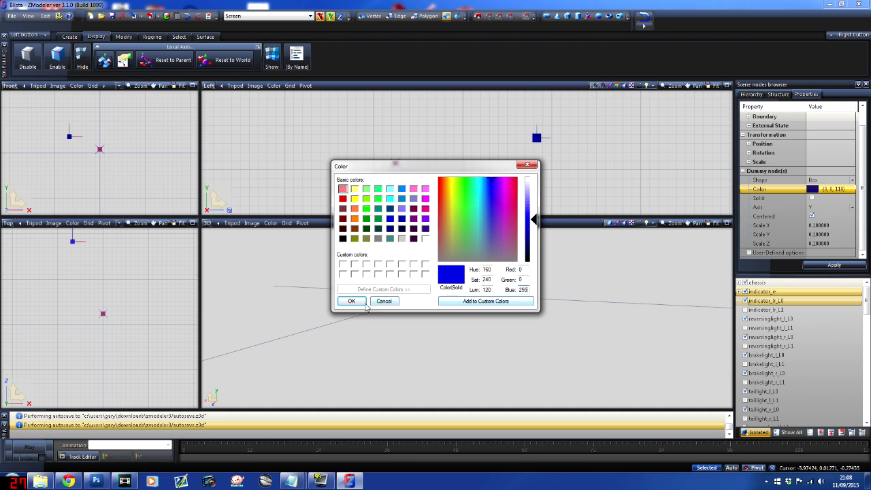
{"action": "left_click", "coordinate": [364, 304]}
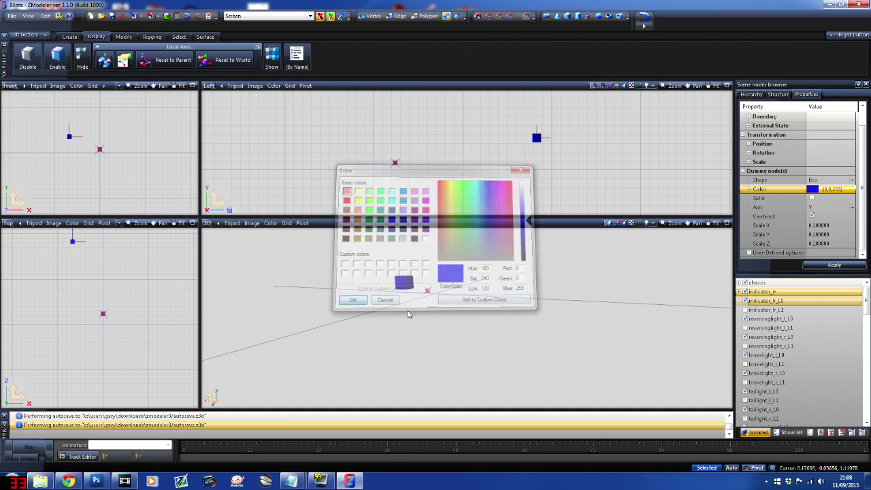
{"action": "left_click", "coordinate": [826, 267]}
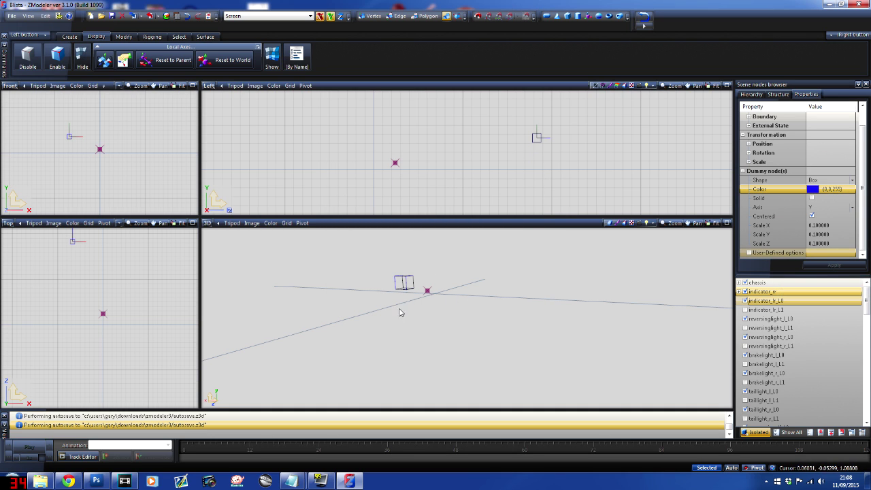
Step: Turn off isolation and check the indicator_rr dummy against the right rear light in the 3D view
{"action": "middle_click_drag", "start_coordinate": [403, 304], "coordinate": [424, 294]}
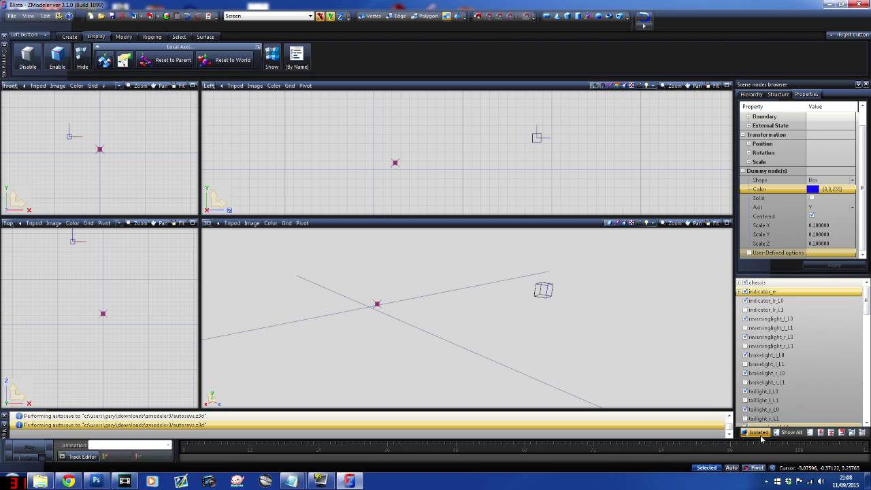
{"action": "left_click", "coordinate": [757, 433]}
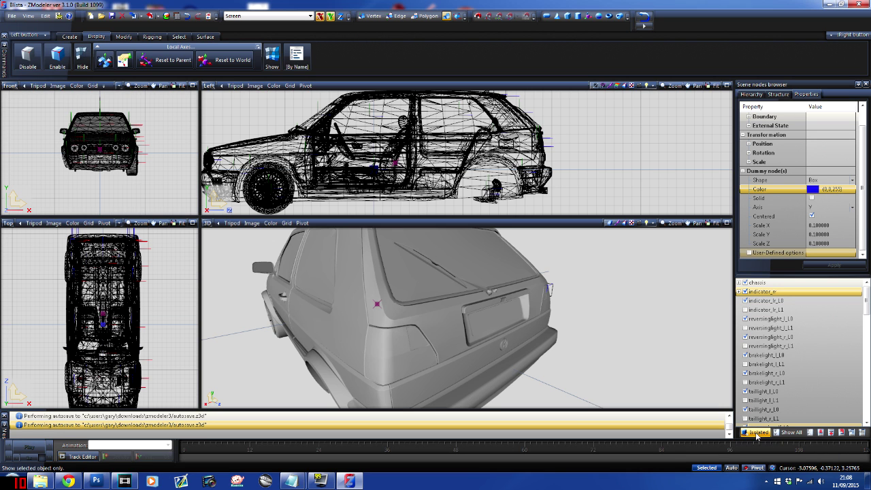
{"action": "middle_click_drag", "start_coordinate": [555, 317], "coordinate": [615, 330]}
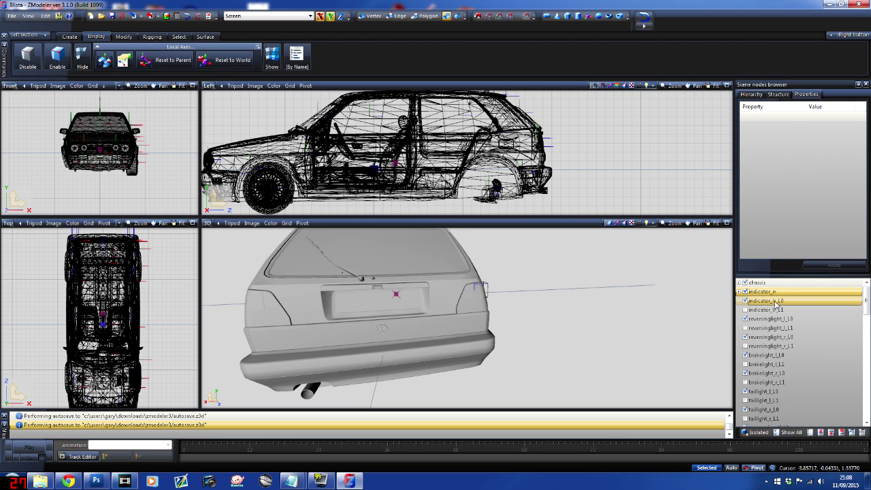
Step: Begin copying local axes, with the front wheel mesh as the source
{"action": "left_click", "coordinate": [123, 61]}
{"action": "left_click", "coordinate": [269, 182]}
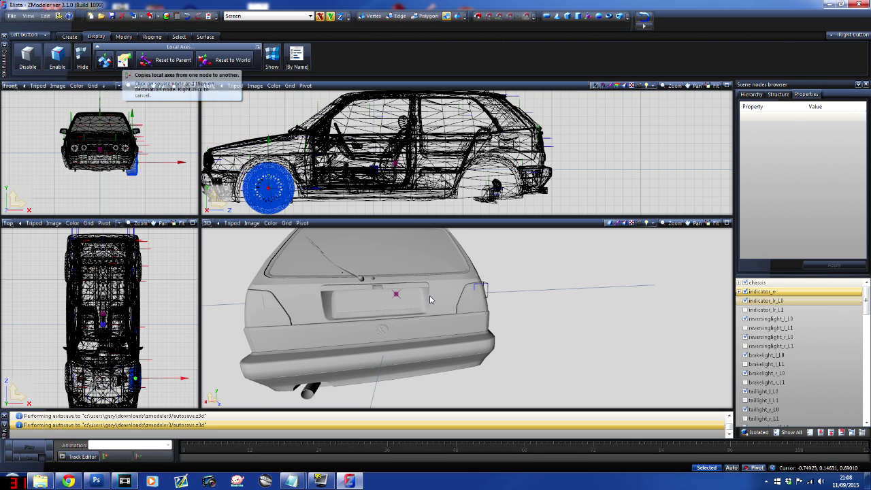
Step: Examine the child meshes of chassis and indicator_rr and the ungrouped L0 and L1 meshes in the rest of the nodes list
{"action": "double_click", "coordinate": [740, 283]}
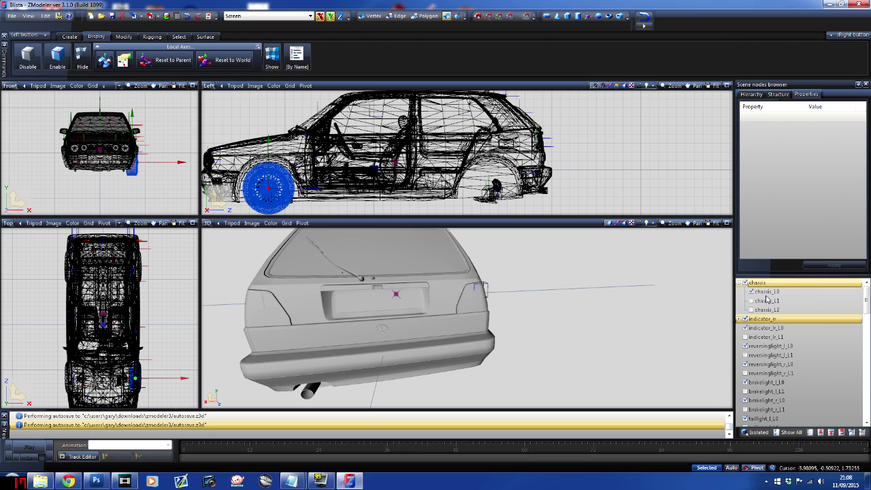
{"action": "left_click", "coordinate": [740, 284]}
{"action": "left_click", "coordinate": [739, 292]}
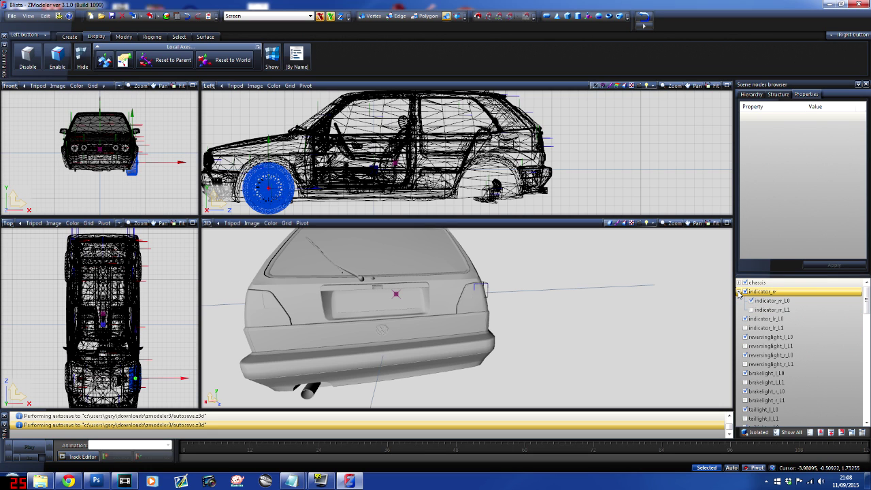
{"action": "left_click", "coordinate": [739, 292]}
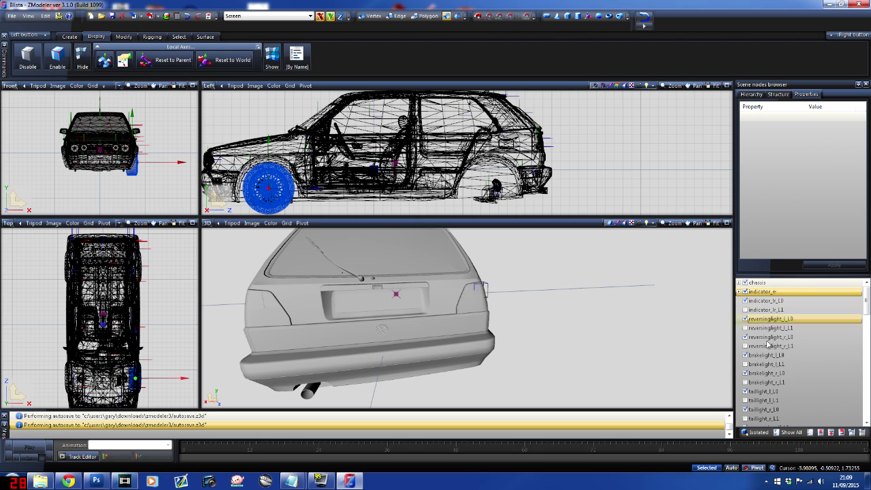
{"action": "scroll", "coordinate": [861, 323], "scroll_direction": "down", "scroll_amount": 9}
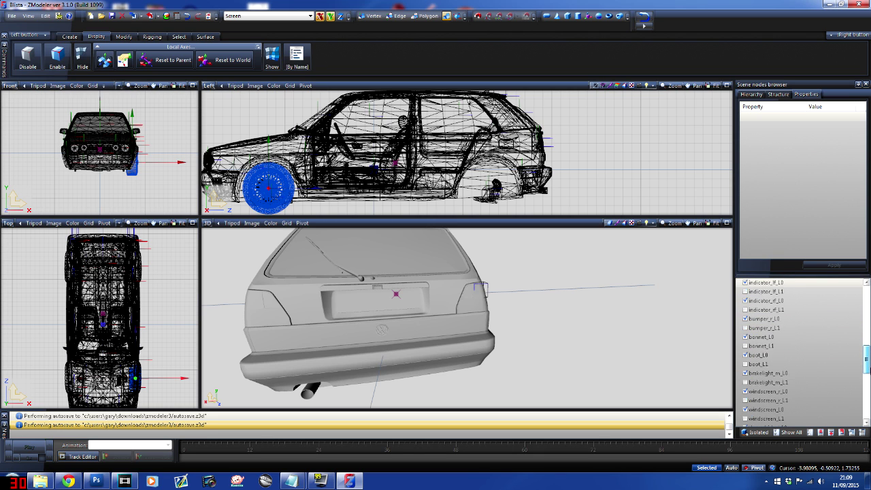
{"action": "scroll", "coordinate": [803, 350], "scroll_direction": "down", "scroll_amount": 5}
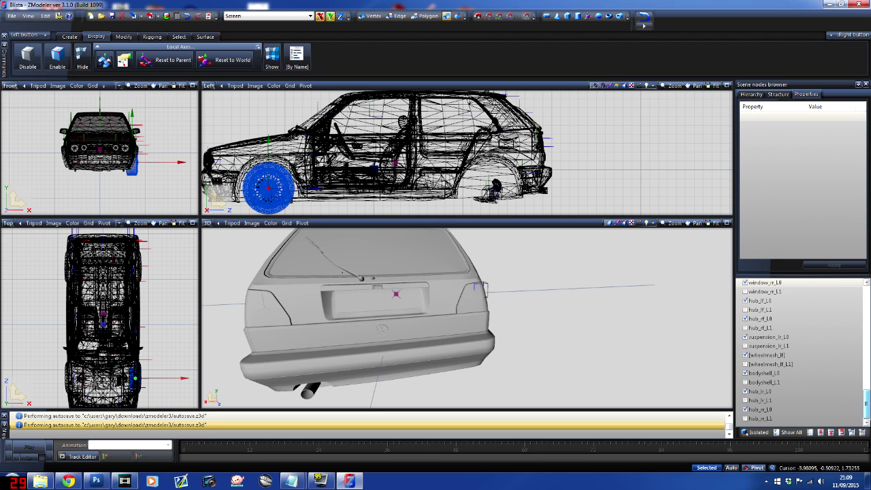
{"action": "scroll", "coordinate": [810, 373], "scroll_direction": "up", "scroll_amount": 2}
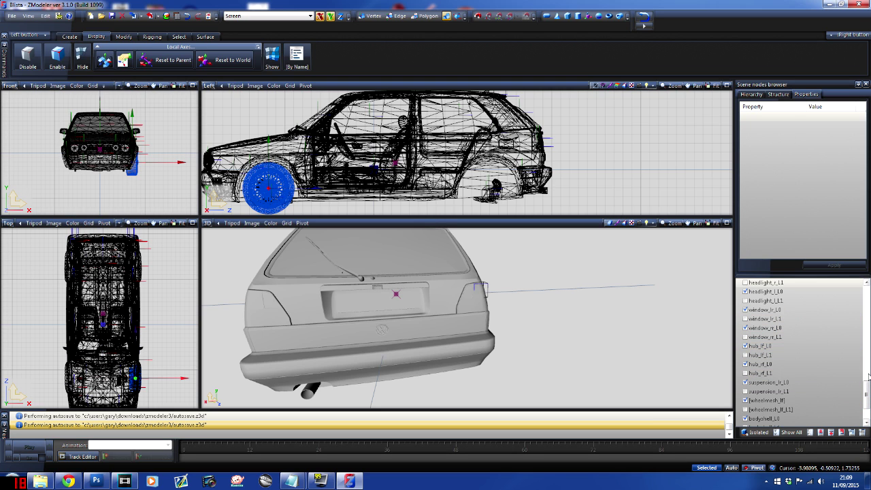
{"action": "left_click_drag", "start_coordinate": [868, 399], "coordinate": [869, 296]}
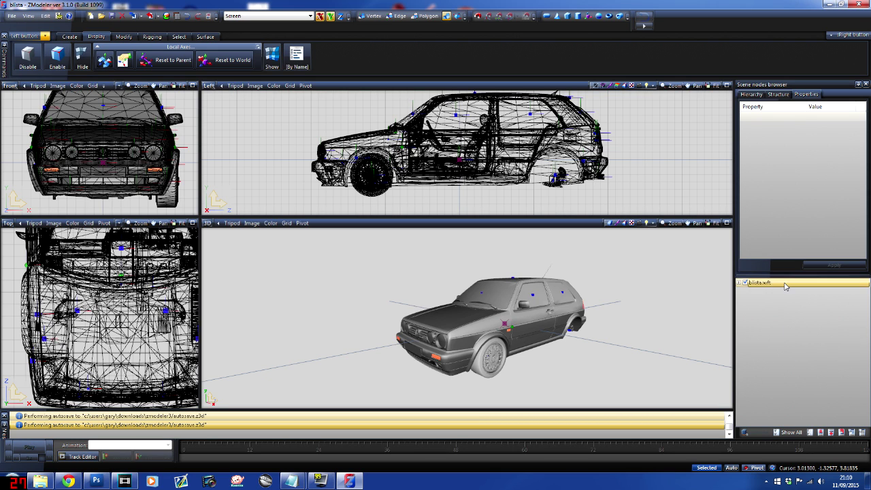
Step: Rename the blista.wft root node as blista and expand the chassis node beneath it
{"action": "left_click", "coordinate": [761, 283]}
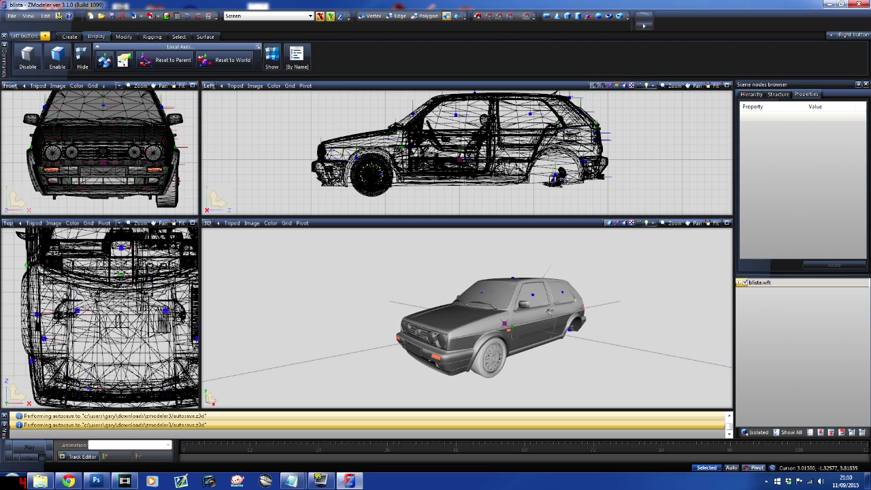
{"action": "key", "text": "Return"}
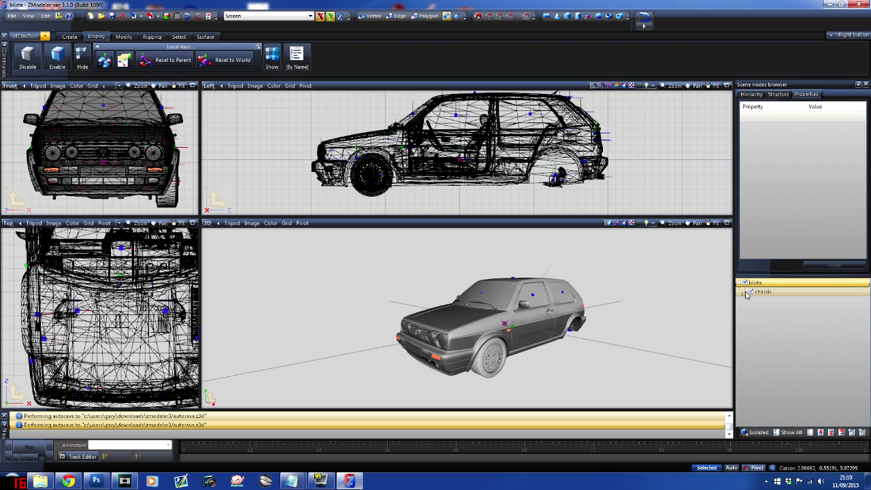
{"action": "left_click", "coordinate": [747, 294]}
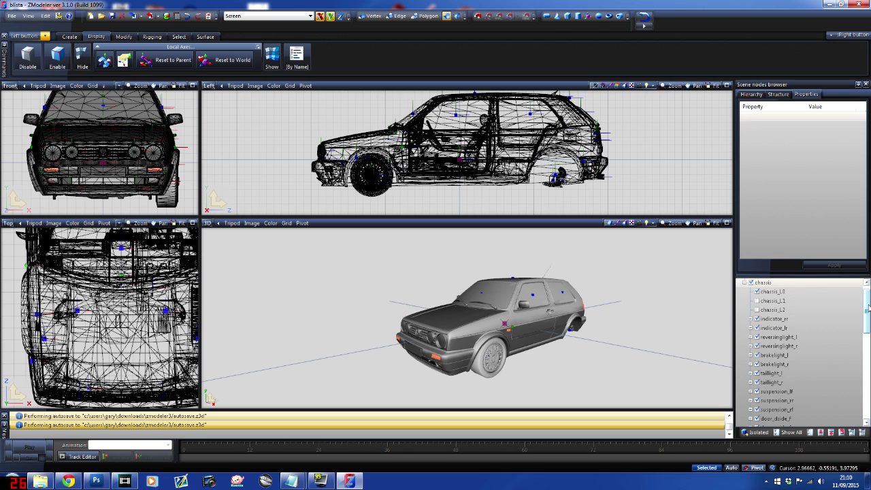
{"action": "mouse_move", "coordinate": [867, 308]}
{"action": "left_mouse_down"}
{"action": "mouse_move", "coordinate": [868, 393]}
{"action": "mouse_move", "coordinate": [867, 307]}
{"action": "left_mouse_up"}
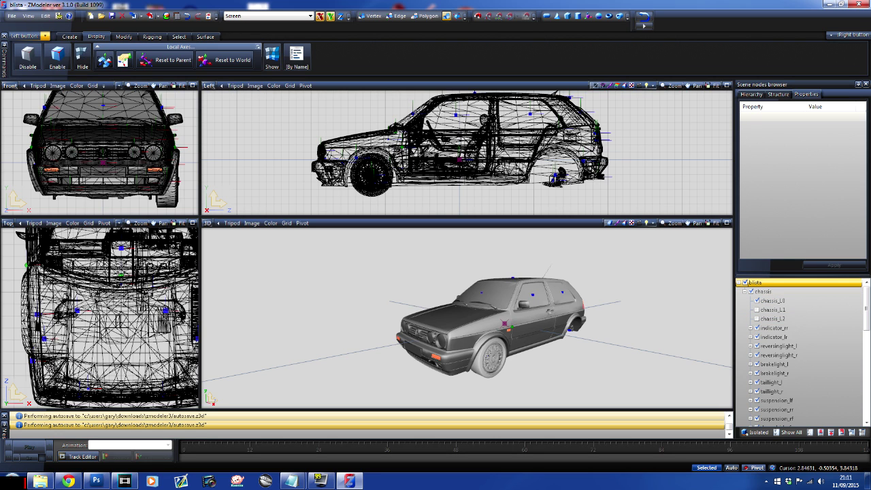
Step: Isolate the blista root dummy to check its position and properties, and turn isolation off
{"action": "left_click", "coordinate": [754, 282]}
{"action": "left_click", "coordinate": [759, 433]}
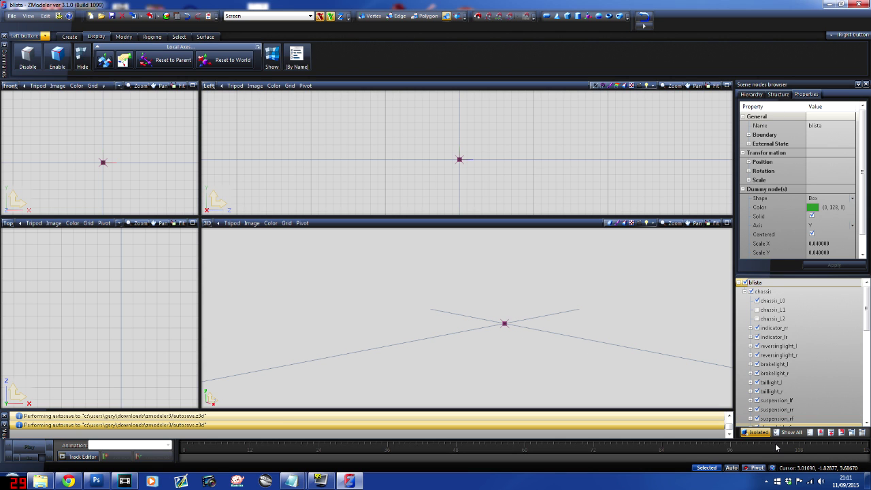
{"action": "left_click", "coordinate": [759, 433]}
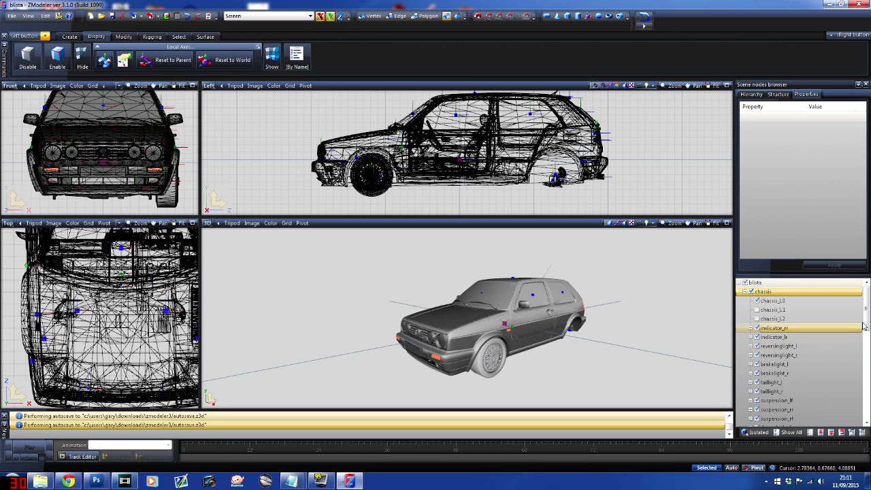
Step: Examine the child meshes nested under the indicator_rr and indicator_lr dummies, leaving both nodes collapsed
{"action": "scroll", "coordinate": [863, 325], "scroll_direction": "down", "scroll_amount": 2}
{"action": "left_click", "coordinate": [752, 292]}
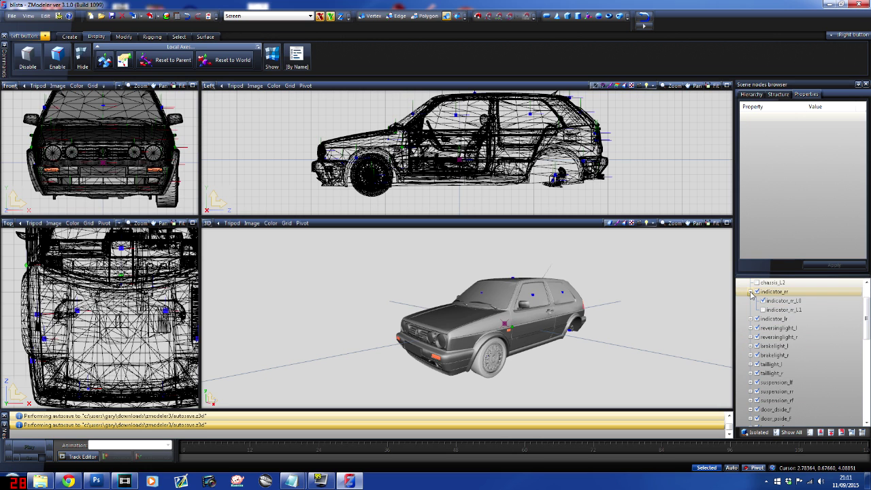
{"action": "left_click", "coordinate": [751, 292]}
{"action": "left_click", "coordinate": [751, 301]}
{"action": "left_click", "coordinate": [751, 301]}
{"action": "left_click", "coordinate": [751, 302]}
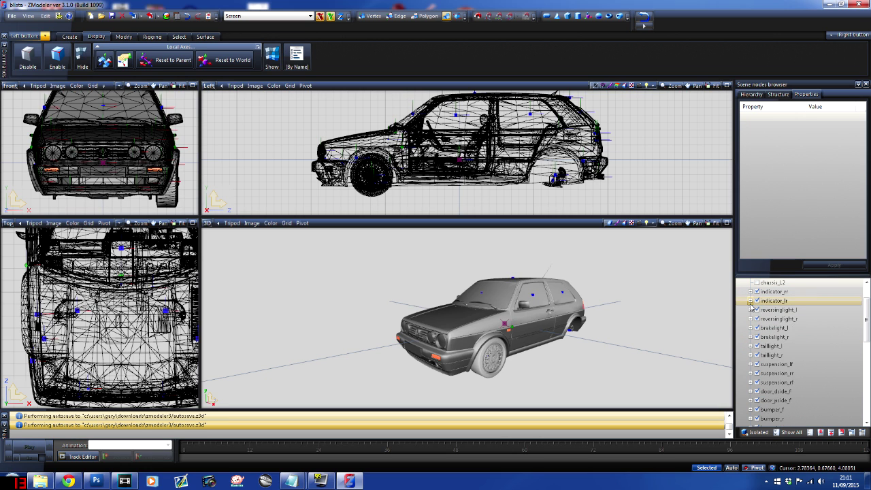
Step: Isolate the indicator_rr dummy, inspect its placement and properties in the 3D view, and show the whole car again
{"action": "left_click", "coordinate": [780, 292]}
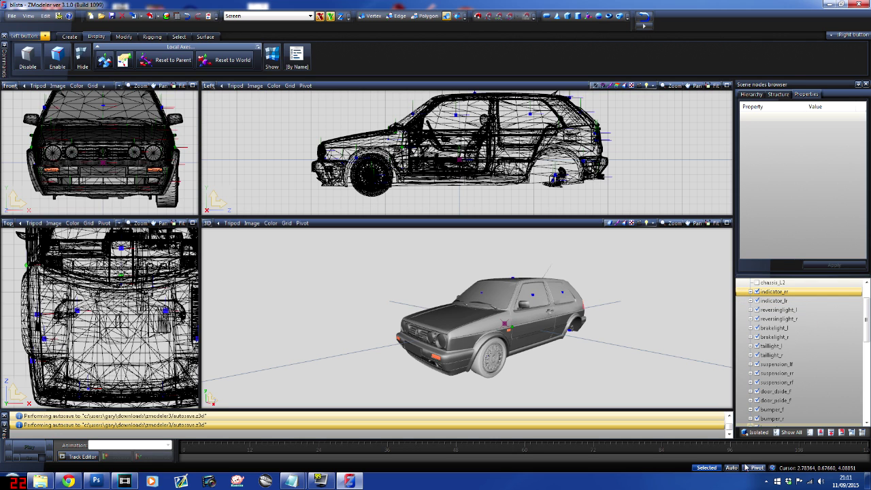
{"action": "left_click", "coordinate": [757, 432]}
{"action": "middle_click_drag", "start_coordinate": [550, 306], "coordinate": [441, 319]}
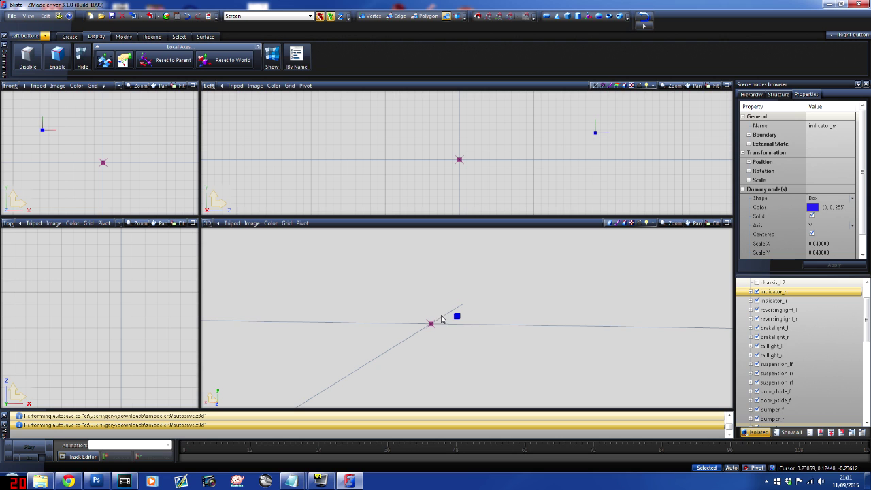
{"action": "left_click", "coordinate": [766, 435]}
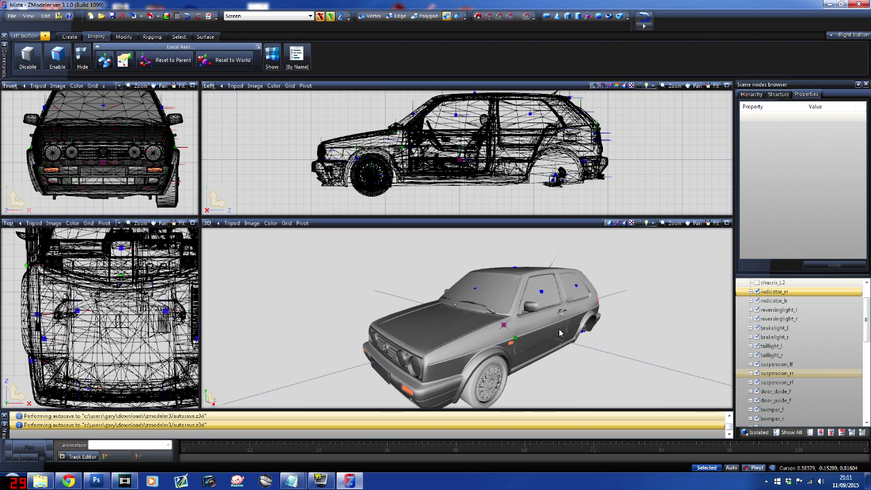
Step: Examine the indicator_rr_L0 and indicator_rr_L1 meshes nested under the indicator_rr dummy
{"action": "mouse_move", "coordinate": [560, 333]}
{"action": "middle_mouse_down"}
{"action": "mouse_move", "coordinate": [599, 332]}
{"action": "mouse_move", "coordinate": [548, 333]}
{"action": "middle_mouse_up"}
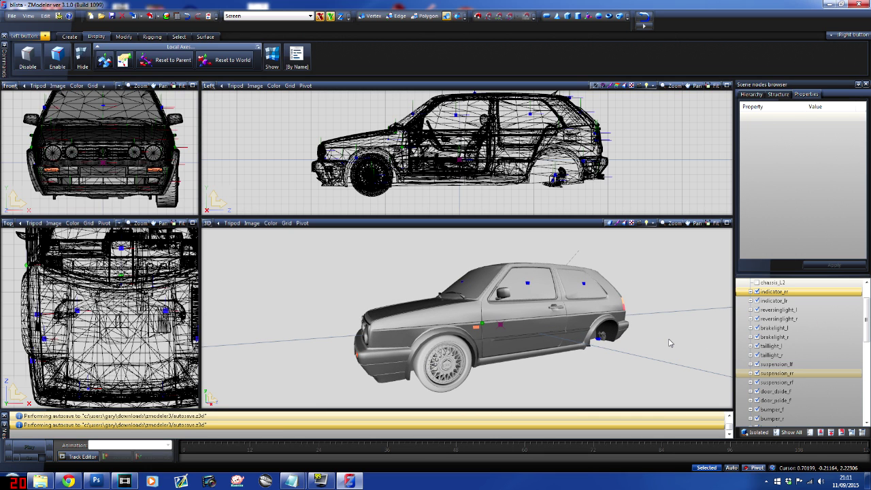
{"action": "left_click", "coordinate": [751, 291]}
{"action": "left_click", "coordinate": [790, 310]}
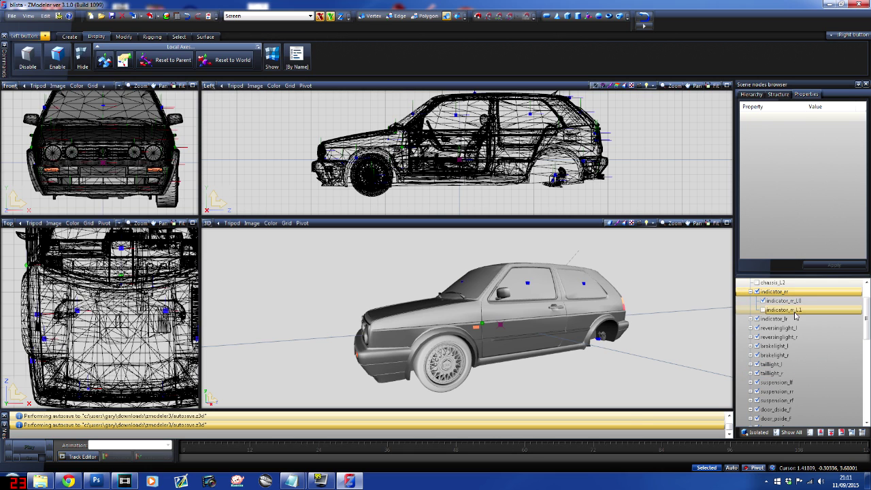
{"action": "left_click", "coordinate": [793, 301]}
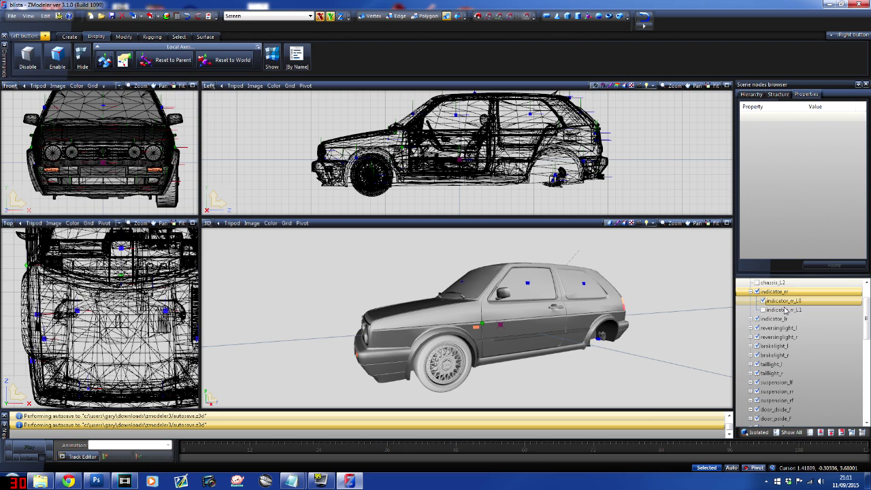
{"action": "left_click", "coordinate": [752, 318]}
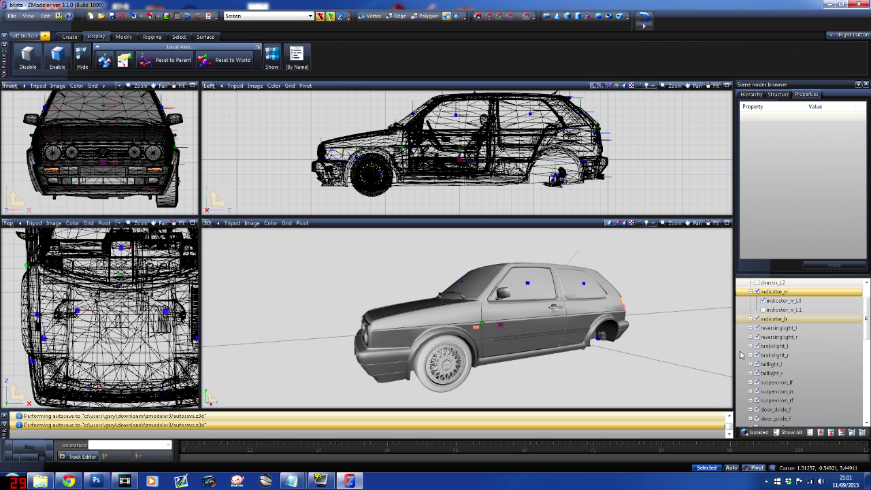
{"action": "left_click", "coordinate": [757, 311]}
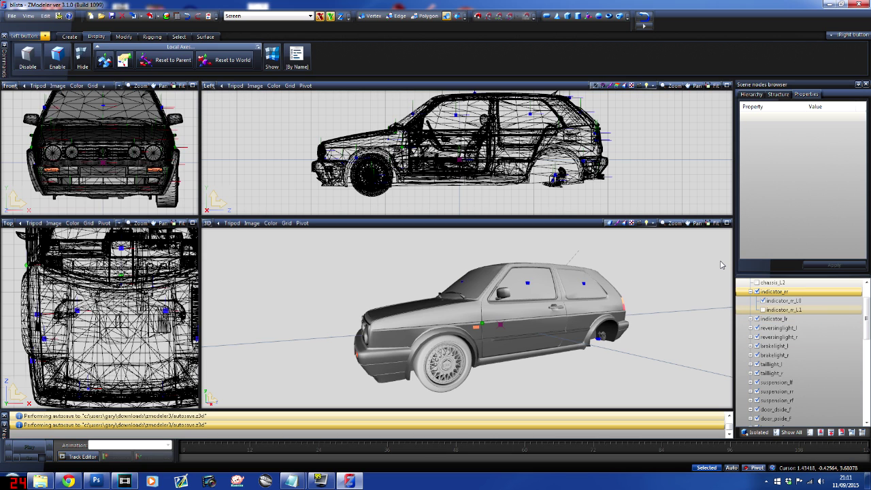
Step: Show the node structure settings and review the full hierarchy from the blista root down to the chassis collision node
{"action": "left_click", "coordinate": [779, 94]}
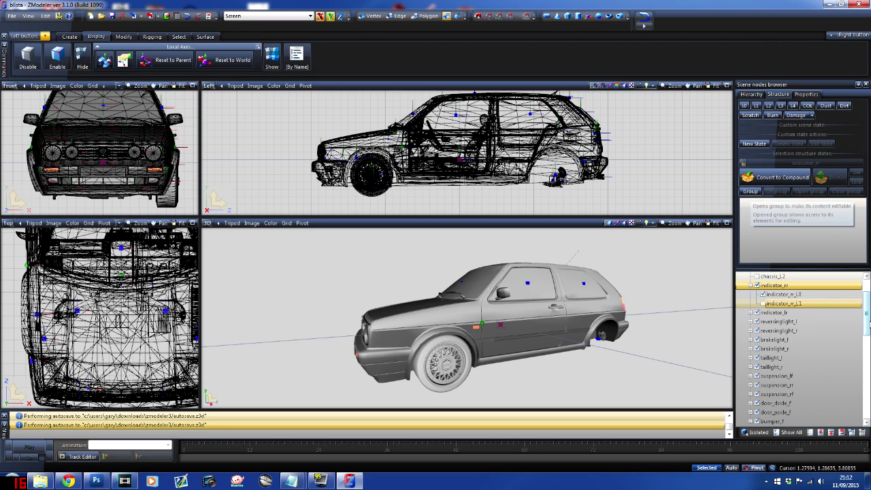
{"action": "scroll", "coordinate": [869, 294], "scroll_direction": "up", "scroll_amount": 2}
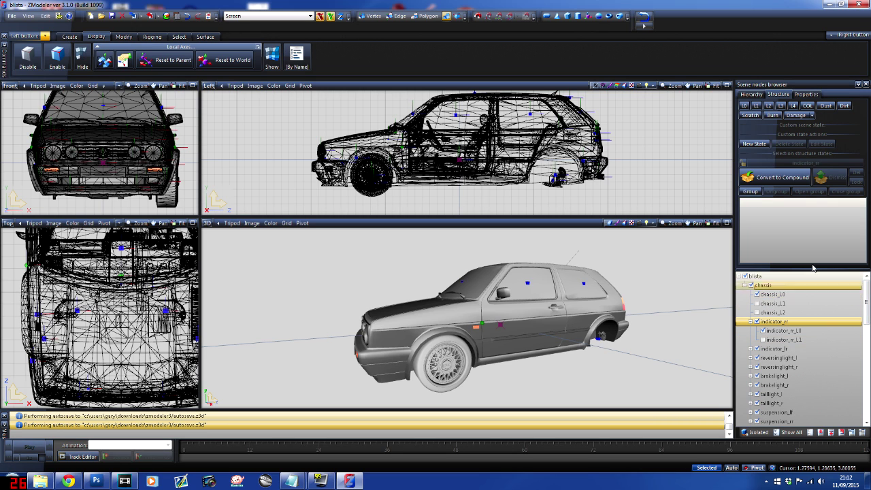
{"action": "scroll", "coordinate": [863, 331], "scroll_direction": "down", "scroll_amount": 15}
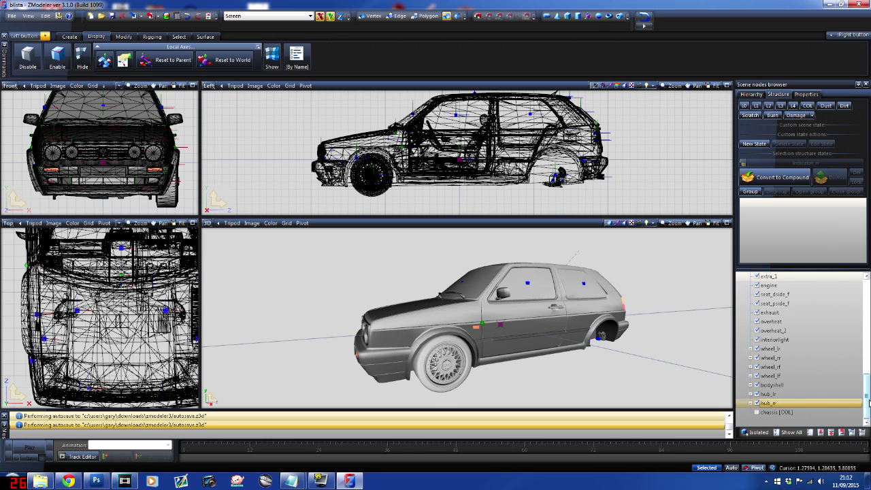
{"action": "left_click_drag", "start_coordinate": [869, 403], "coordinate": [869, 297]}
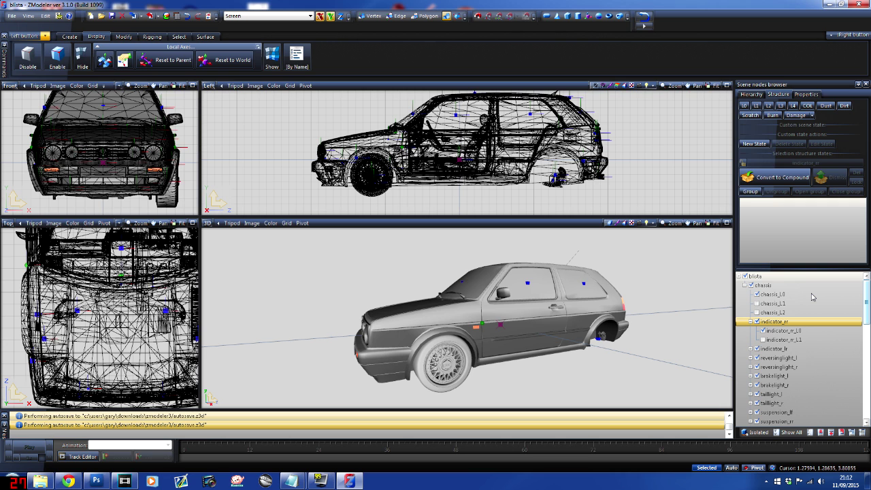
{"action": "middle_click_drag", "start_coordinate": [600, 321], "coordinate": [302, 320]}
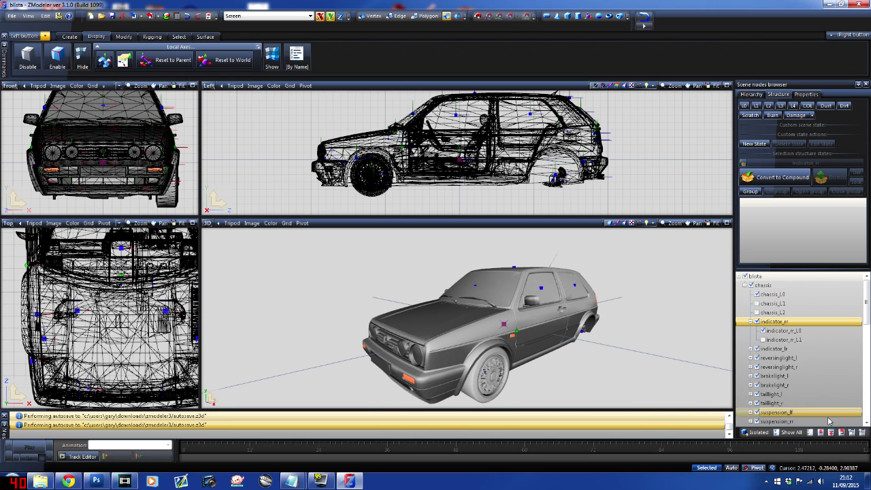
Step: Collapse indicator_rr, convert the chassis node to a compound, and lock the structure page on it
{"action": "left_click", "coordinate": [752, 322]}
{"action": "left_click", "coordinate": [761, 287]}
{"action": "left_click", "coordinate": [761, 286]}
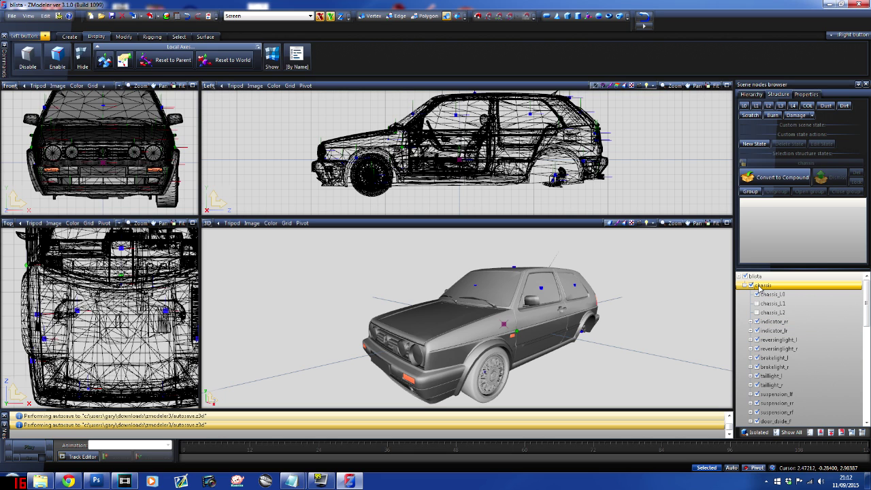
{"action": "left_click", "coordinate": [756, 276]}
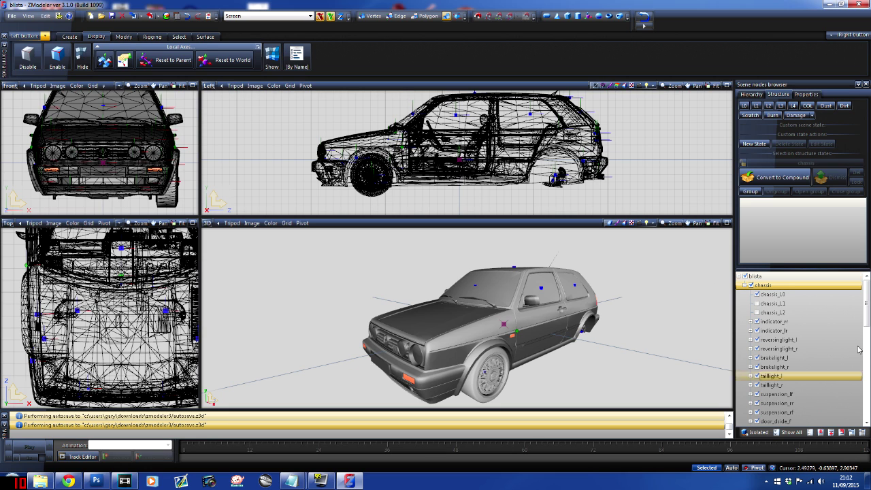
{"action": "left_click", "coordinate": [775, 178]}
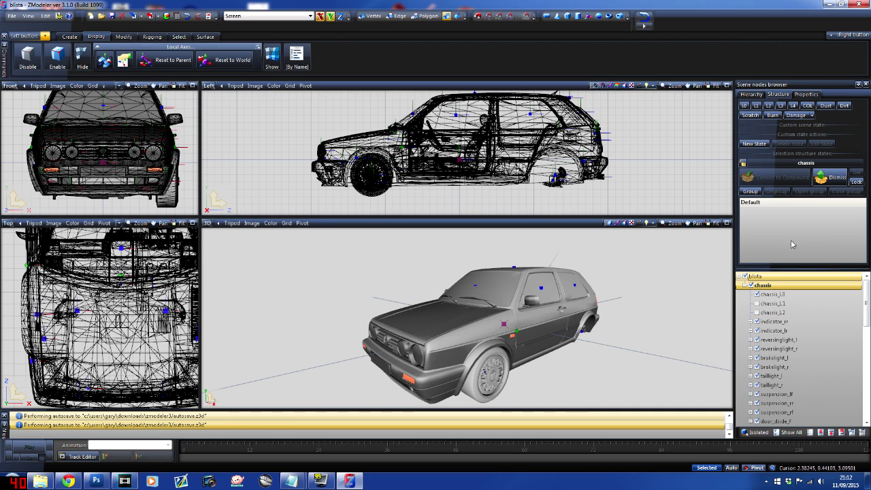
{"action": "left_click", "coordinate": [776, 203]}
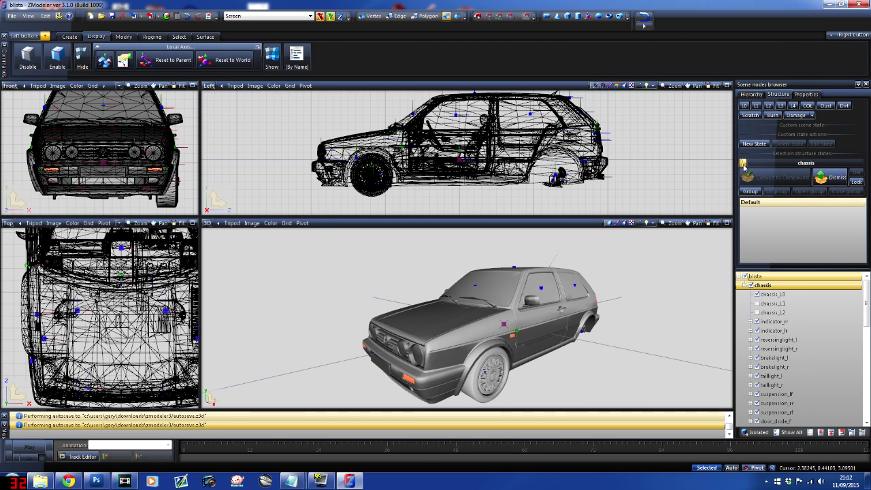
{"action": "left_click", "coordinate": [744, 164]}
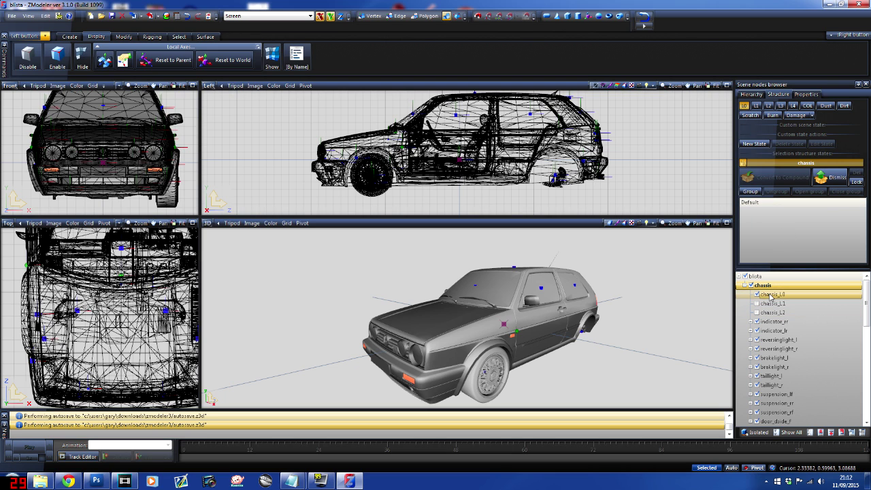
Step: Assign chassis_L0, chassis_L1 and chassis_L2 to the chassis compound as its L0, L1 and L2 states
{"action": "left_click", "coordinate": [773, 296]}
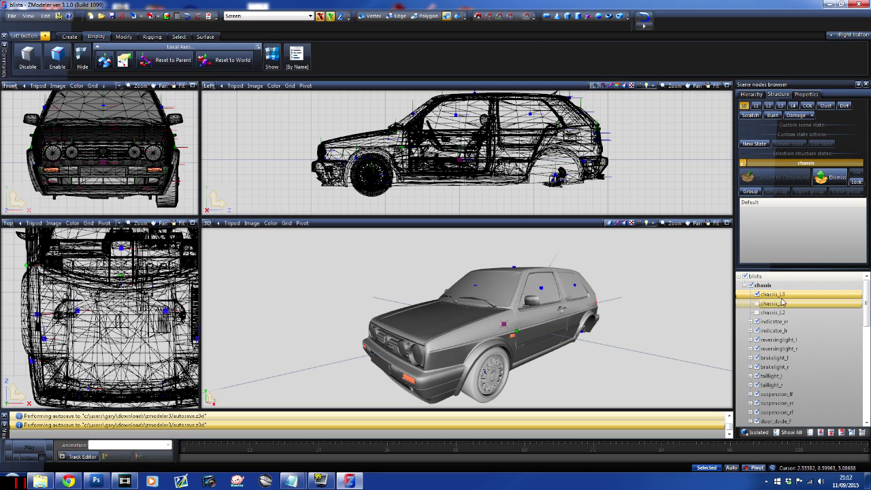
{"action": "left_click_drag", "start_coordinate": [772, 294], "coordinate": [767, 219]}
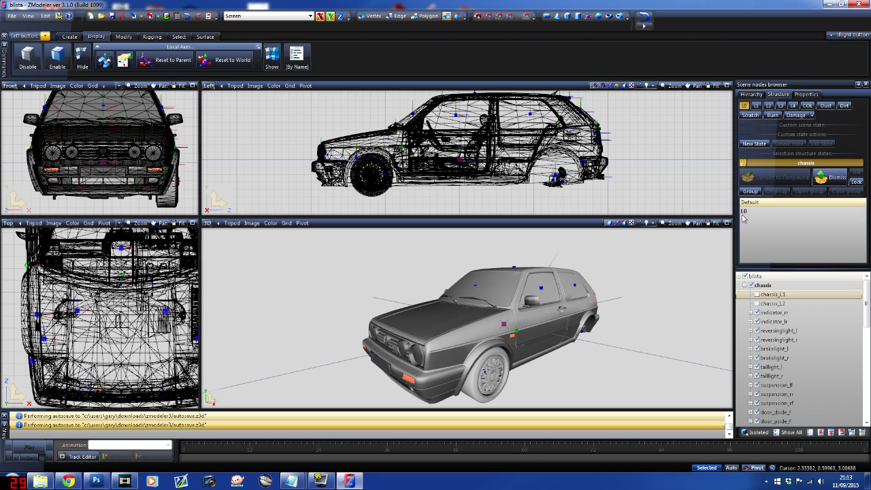
{"action": "left_click", "coordinate": [757, 107]}
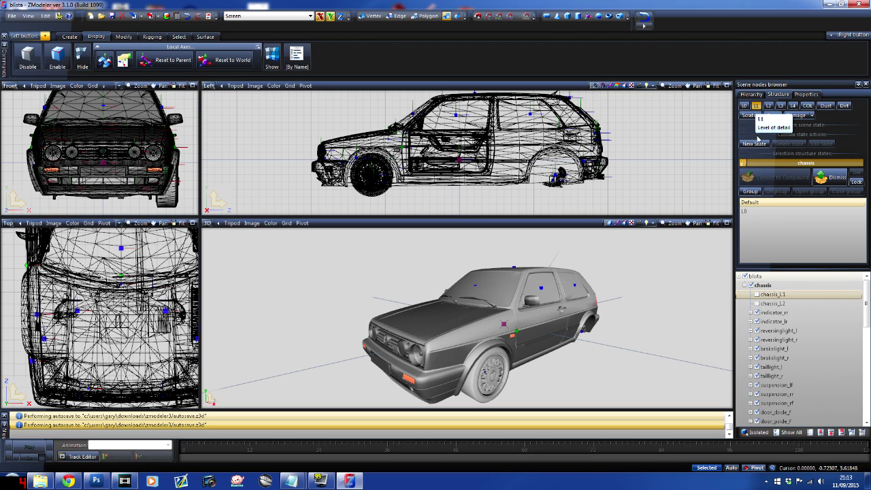
{"action": "left_click_drag", "start_coordinate": [772, 294], "coordinate": [767, 236]}
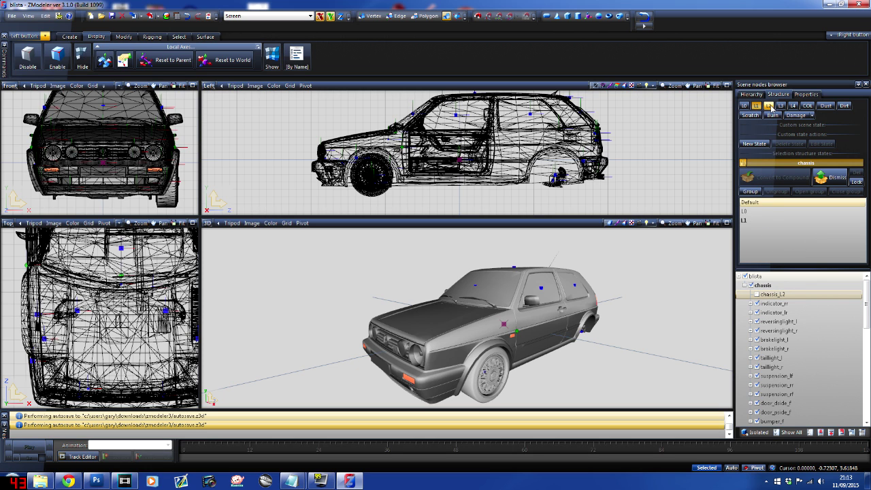
{"action": "left_click", "coordinate": [771, 107]}
{"action": "left_click_drag", "start_coordinate": [779, 296], "coordinate": [768, 242]}
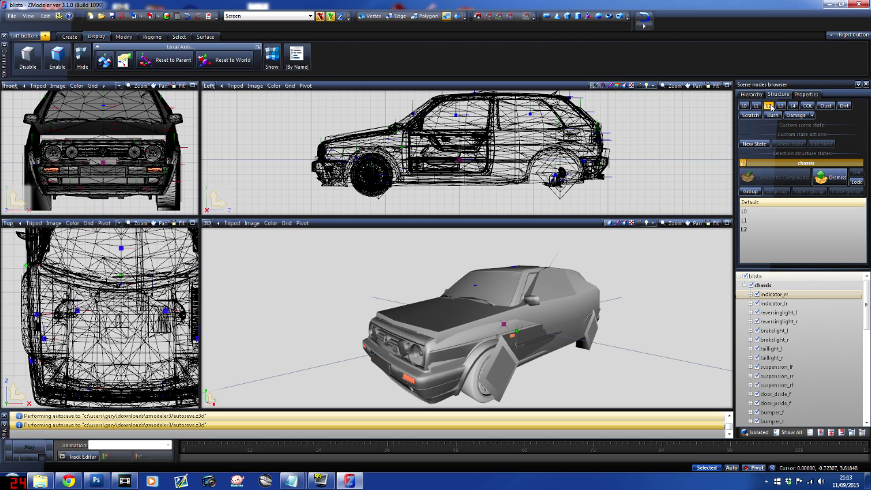
{"action": "left_click", "coordinate": [771, 106]}
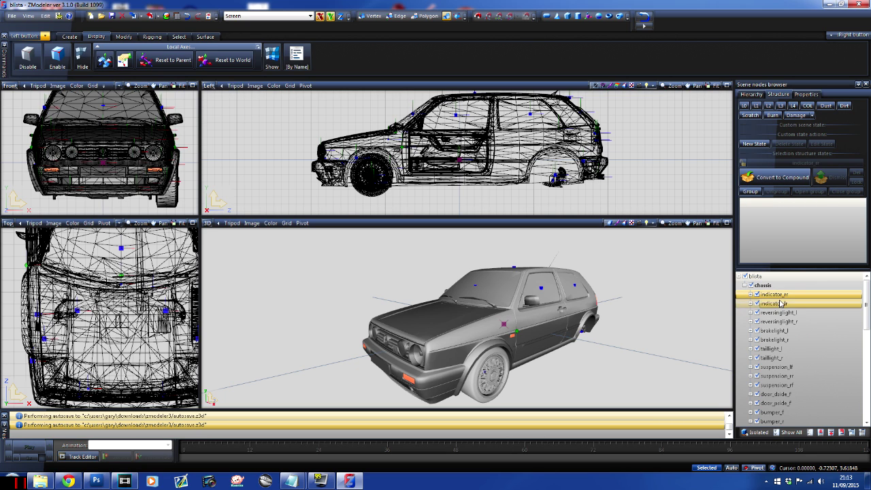
Step: Switch the displayed level of detail between L0, L1 and L2 to compare the chassis states on the car
{"action": "left_click", "coordinate": [756, 107]}
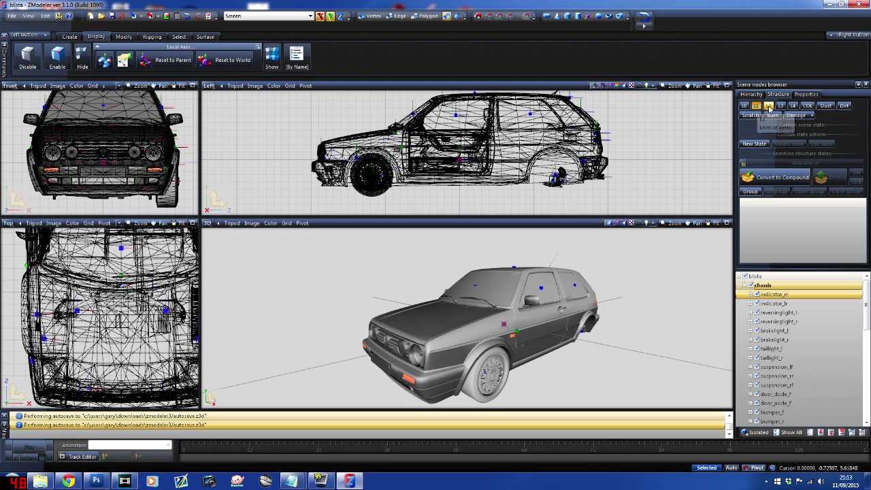
{"action": "left_click", "coordinate": [769, 107]}
{"action": "left_click", "coordinate": [756, 107]}
{"action": "left_click", "coordinate": [745, 107]}
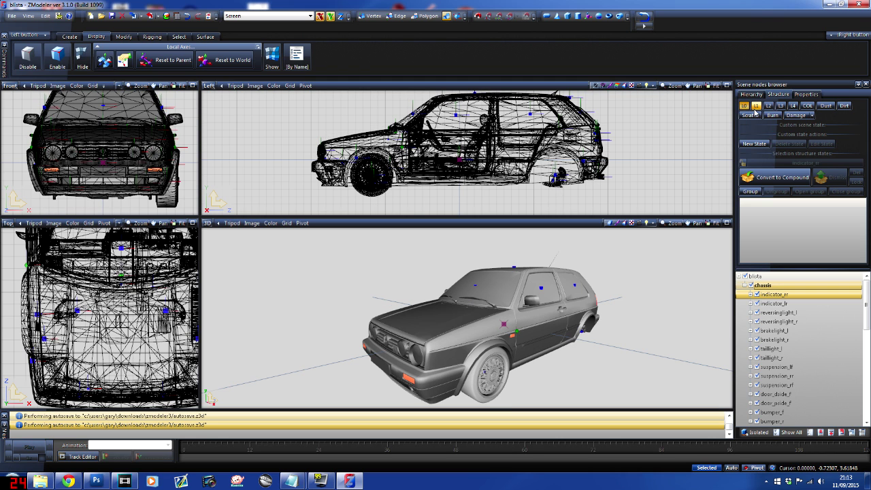
{"action": "left_click", "coordinate": [756, 107]}
{"action": "left_click", "coordinate": [756, 107]}
{"action": "left_click", "coordinate": [745, 107]}
{"action": "left_click", "coordinate": [756, 107]}
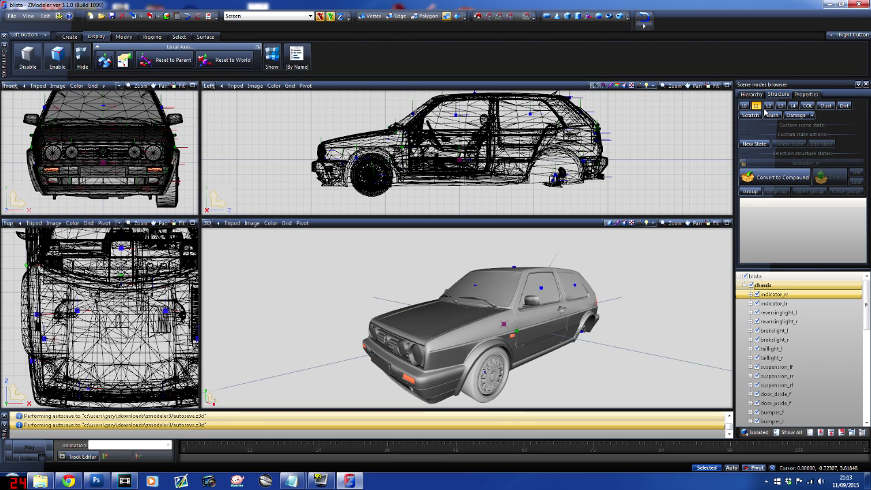
{"action": "left_click", "coordinate": [745, 107]}
{"action": "left_click", "coordinate": [757, 107]}
{"action": "left_click", "coordinate": [747, 106]}
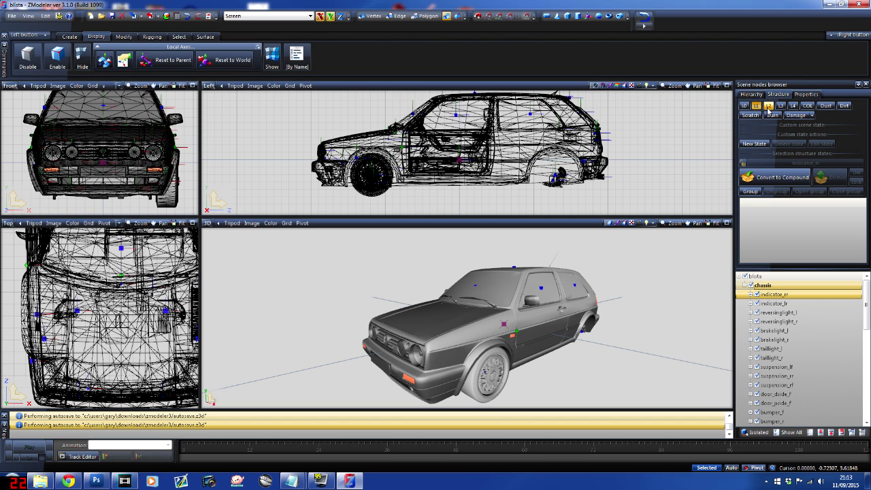
{"action": "left_click", "coordinate": [756, 107]}
{"action": "left_click", "coordinate": [766, 107]}
{"action": "left_click", "coordinate": [757, 107]}
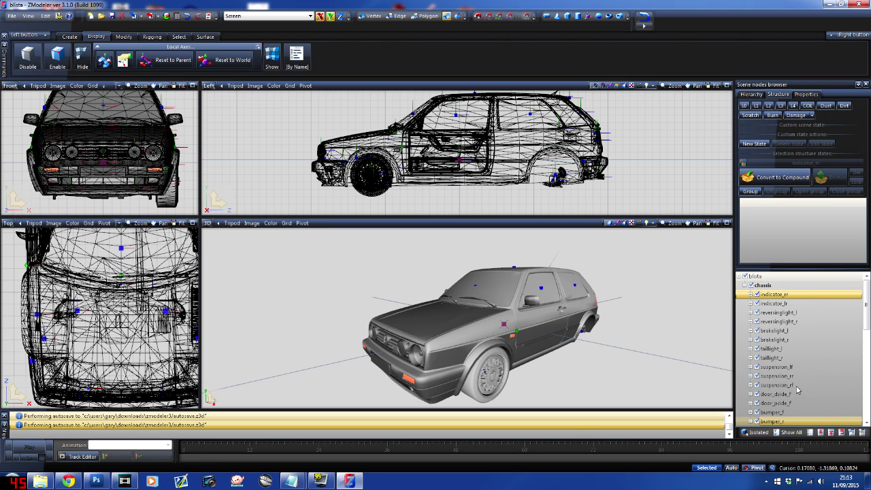
Step: Convert indicator_rr to a compound and assign indicator_rr_L0 and indicator_rr_L1 as its L0 and L1 states
{"action": "left_click", "coordinate": [751, 294]}
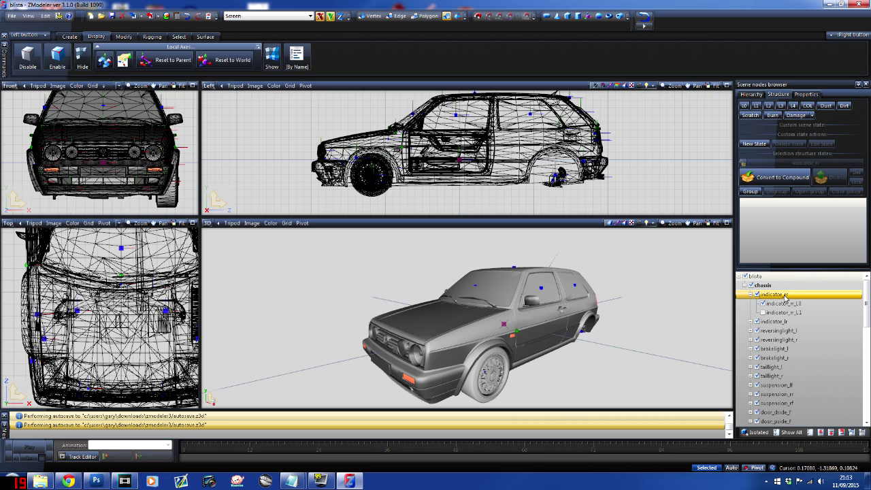
{"action": "left_click", "coordinate": [768, 178]}
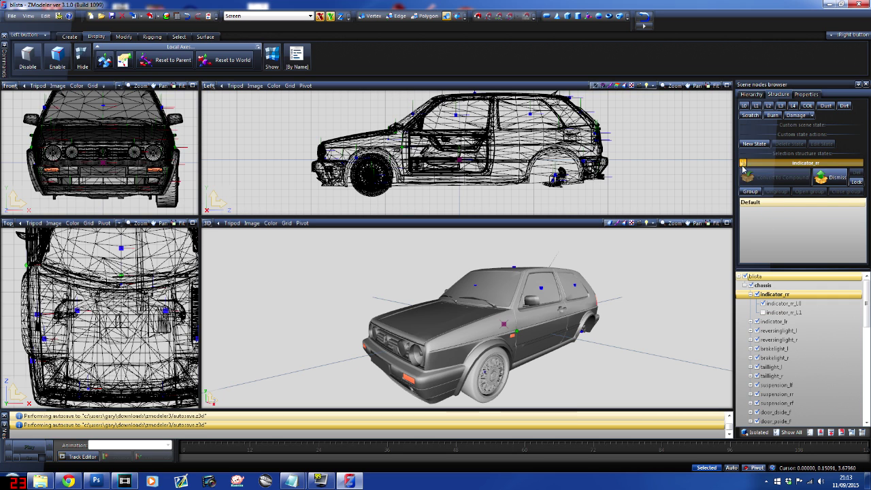
{"action": "left_click", "coordinate": [745, 106]}
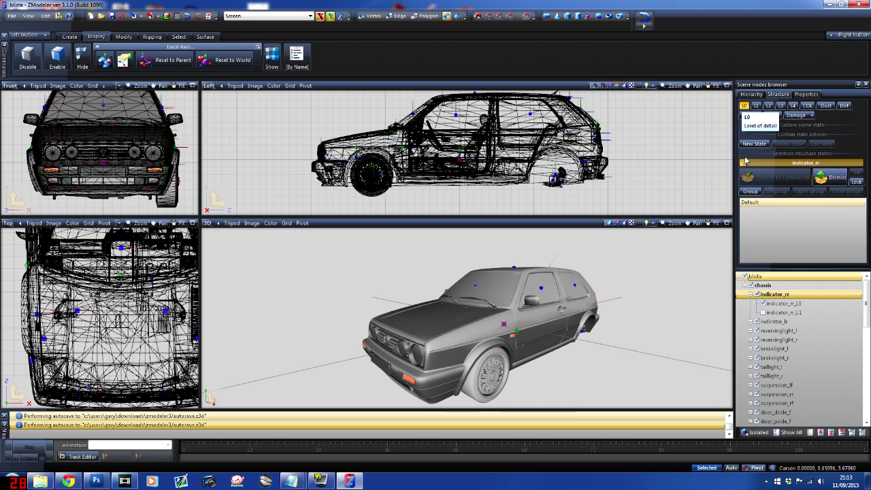
{"action": "left_click_drag", "start_coordinate": [783, 304], "coordinate": [776, 235]}
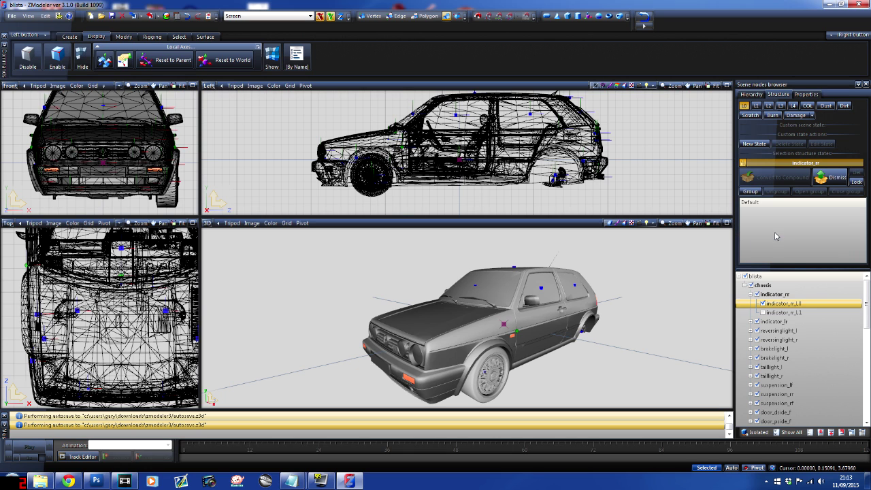
{"action": "left_click", "coordinate": [757, 106]}
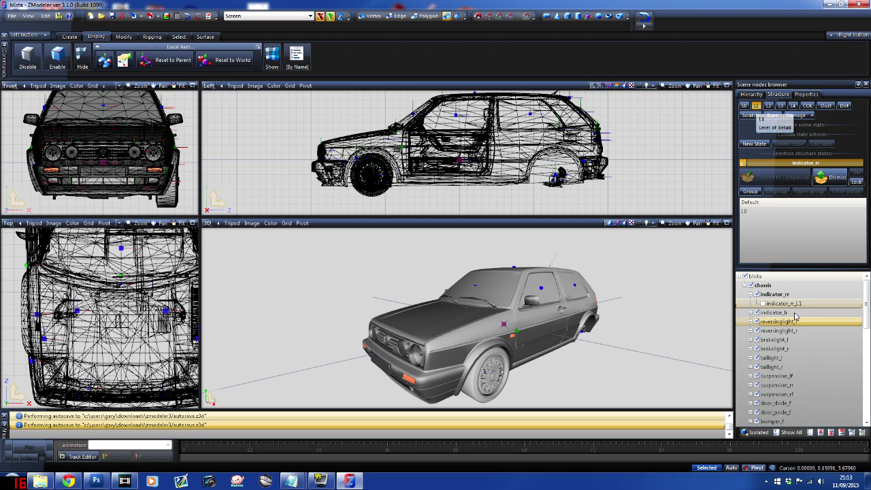
{"action": "left_click_drag", "start_coordinate": [792, 306], "coordinate": [774, 237]}
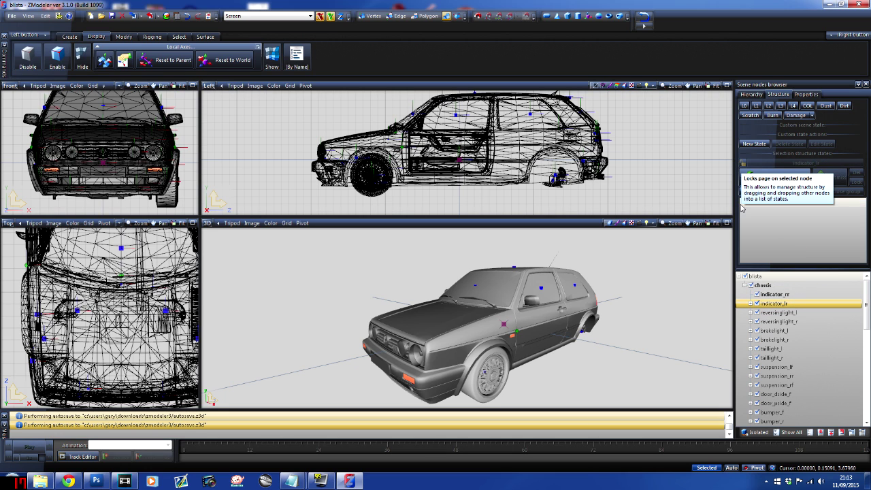
Step: Check the states of the indicator_rr compound and view the car's rear lights at the L0 level of detail
{"action": "left_click", "coordinate": [755, 294]}
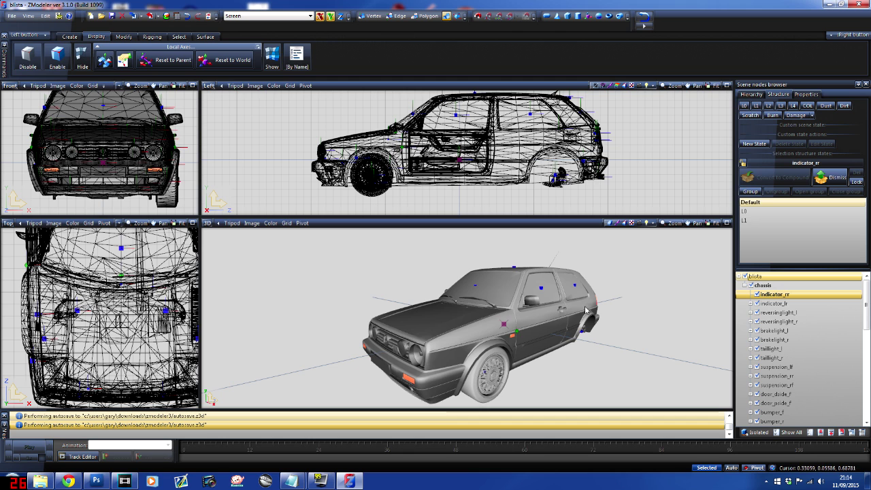
{"action": "mouse_move", "coordinate": [587, 311]}
{"action": "middle_mouse_down"}
{"action": "mouse_move", "coordinate": [481, 316]}
{"action": "mouse_move", "coordinate": [476, 327]}
{"action": "middle_mouse_up"}
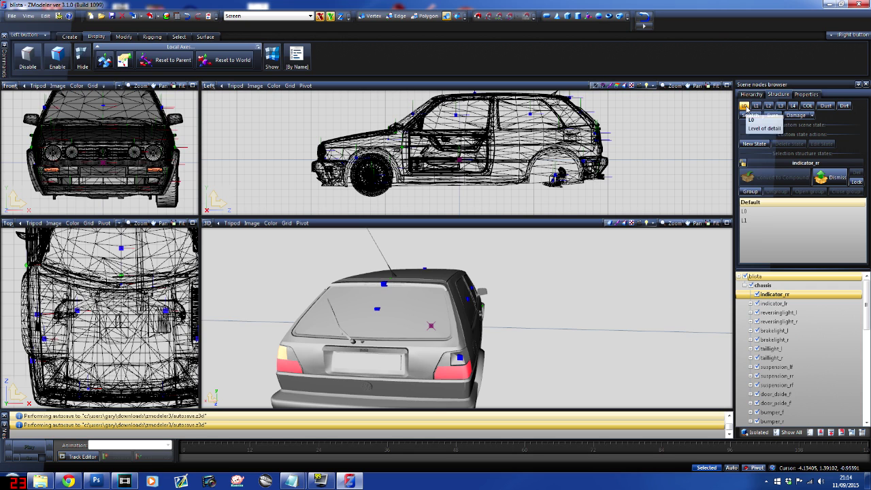
{"action": "left_click", "coordinate": [745, 107]}
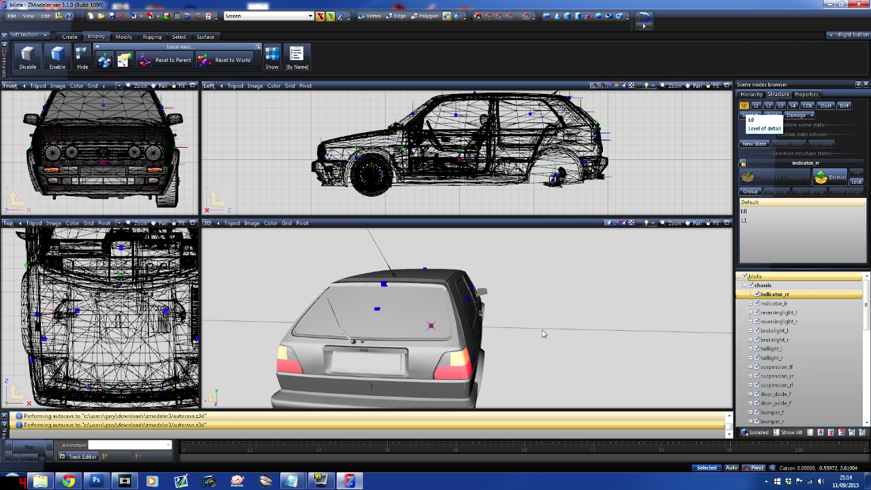
Step: Compare the car's rear at the L0, L1 and L2 levels of detail
{"action": "left_click", "coordinate": [757, 106]}
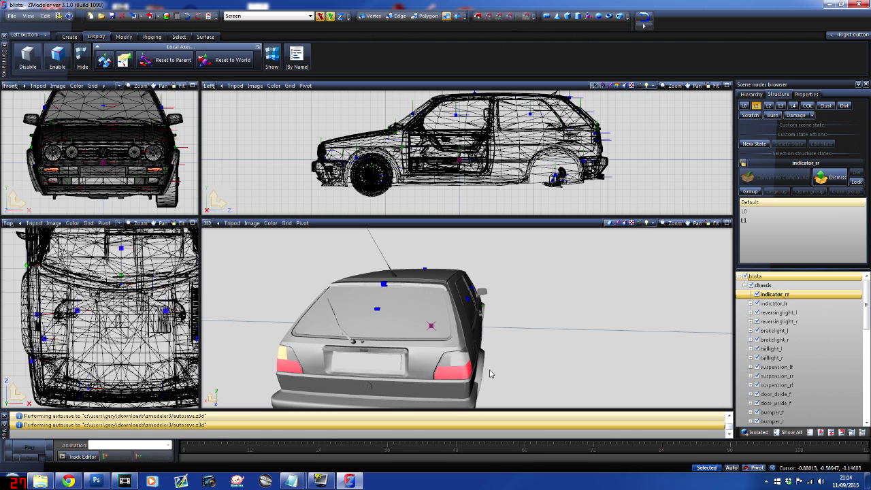
{"action": "middle_click_drag", "start_coordinate": [487, 375], "coordinate": [533, 334]}
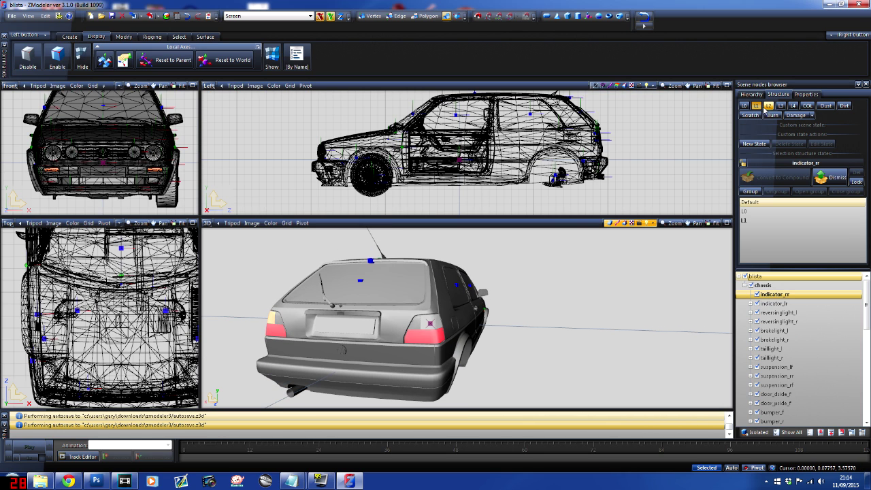
{"action": "left_click", "coordinate": [746, 107]}
{"action": "left_click", "coordinate": [770, 106]}
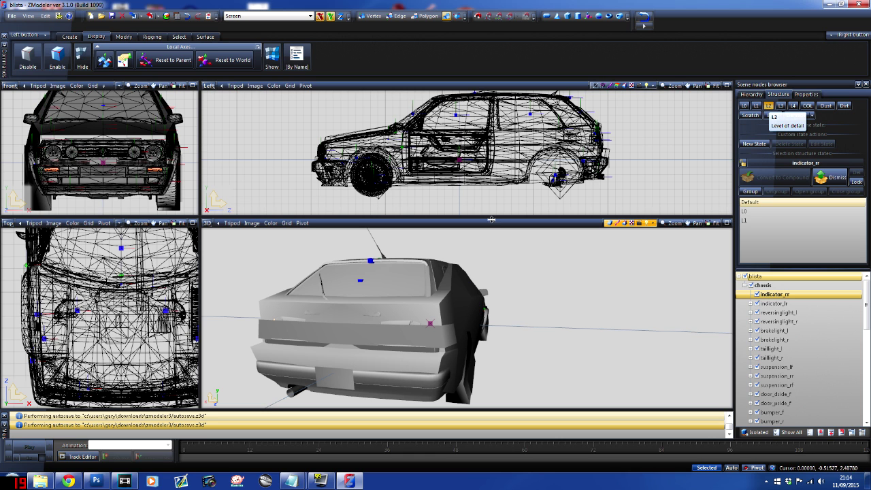
{"action": "left_click", "coordinate": [757, 106]}
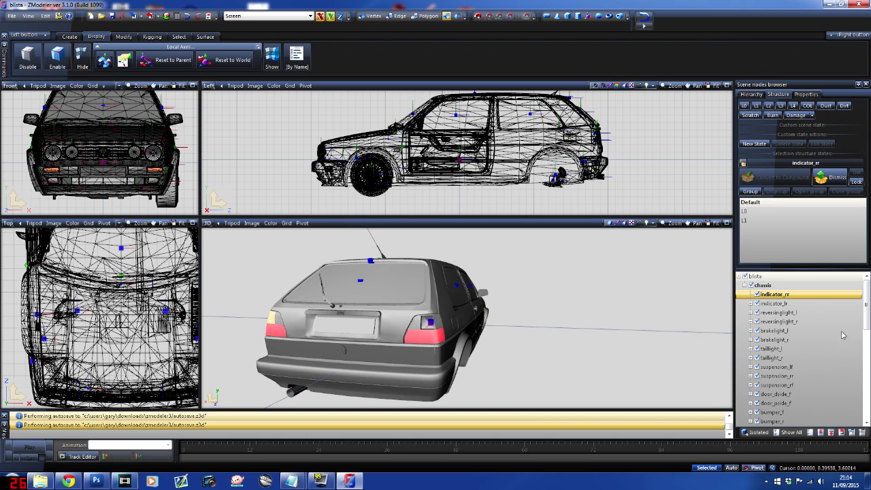
Step: Convert door_pside_f to a compound and assign door_pside_f_L0 and door_pside_f_L1 as its L0 and L1 states
{"action": "left_click", "coordinate": [775, 330], "text": "ctrl"}
{"action": "left_click_drag", "start_coordinate": [868, 302], "coordinate": [870, 284]}
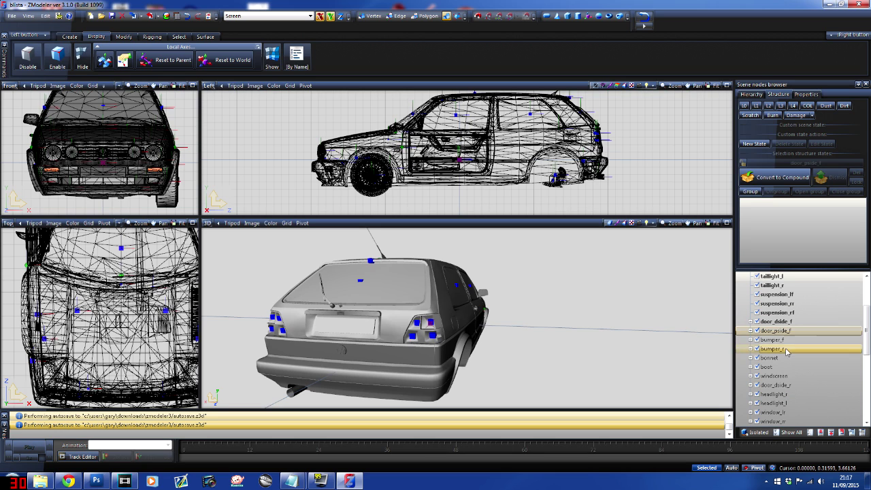
{"action": "left_click", "coordinate": [751, 331]}
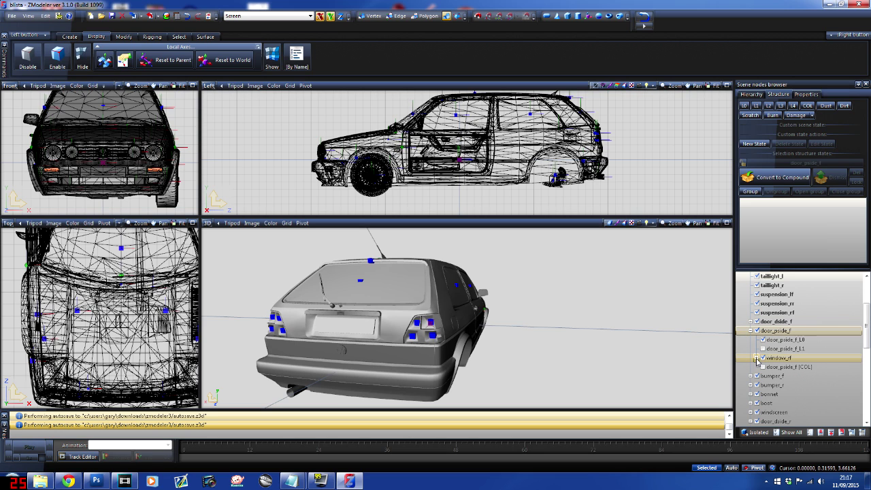
{"action": "left_click", "coordinate": [757, 359]}
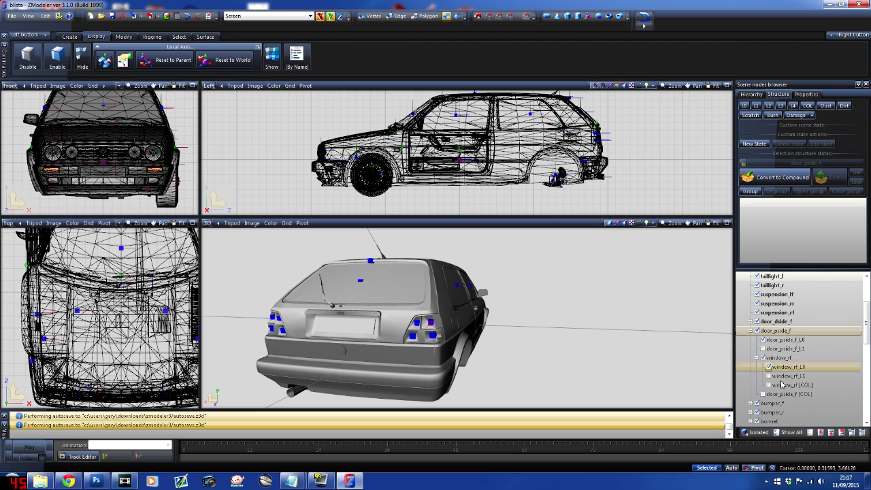
{"action": "left_click", "coordinate": [773, 332]}
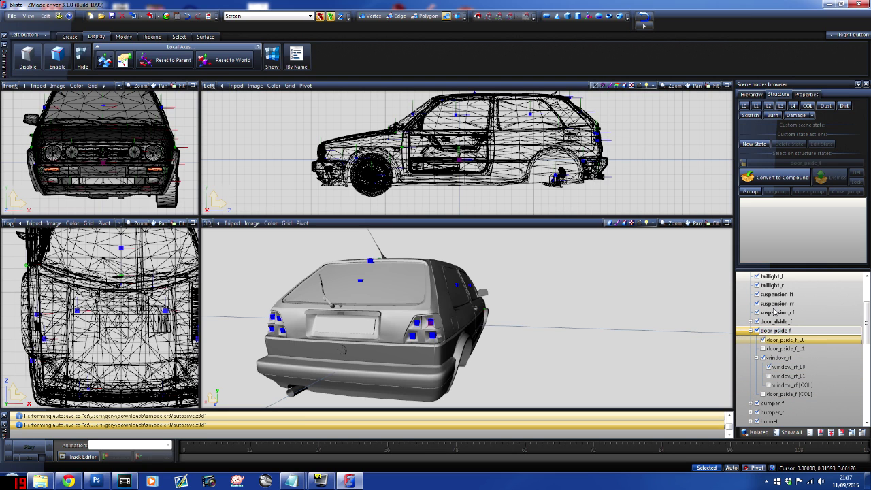
{"action": "left_click", "coordinate": [743, 163]}
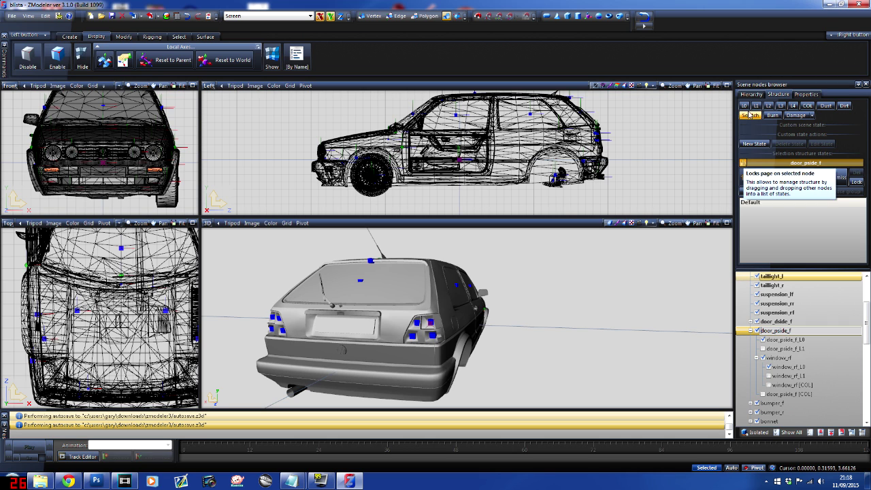
{"action": "left_click_drag", "start_coordinate": [784, 339], "coordinate": [760, 238]}
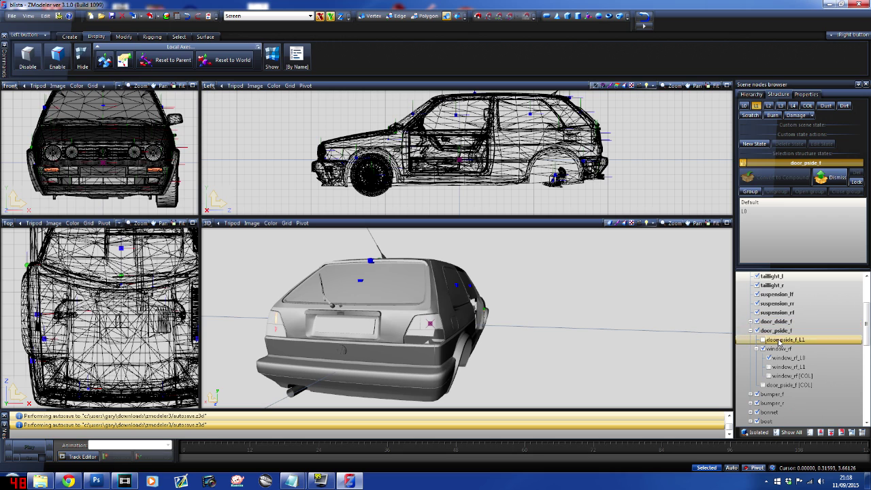
{"action": "left_click_drag", "start_coordinate": [783, 340], "coordinate": [762, 245]}
{"action": "left_click", "coordinate": [768, 106]}
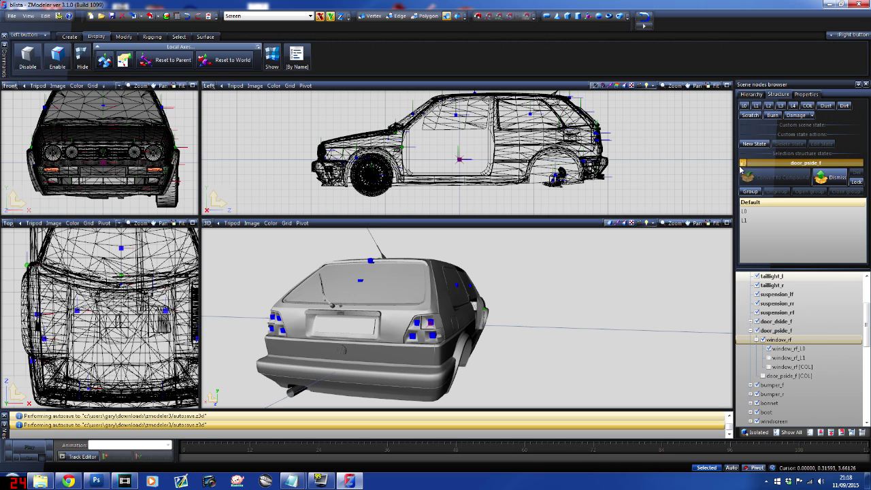
{"action": "left_click", "coordinate": [744, 165]}
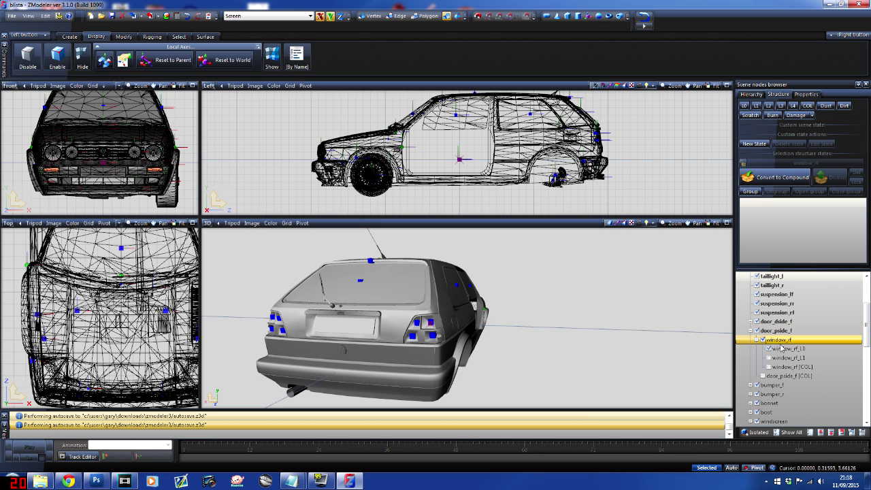
Step: Convert window_rf to a compound and assign window_rf_L0 and window_rf_L1 as its L0 and L1 states
{"action": "left_click", "coordinate": [770, 340]}
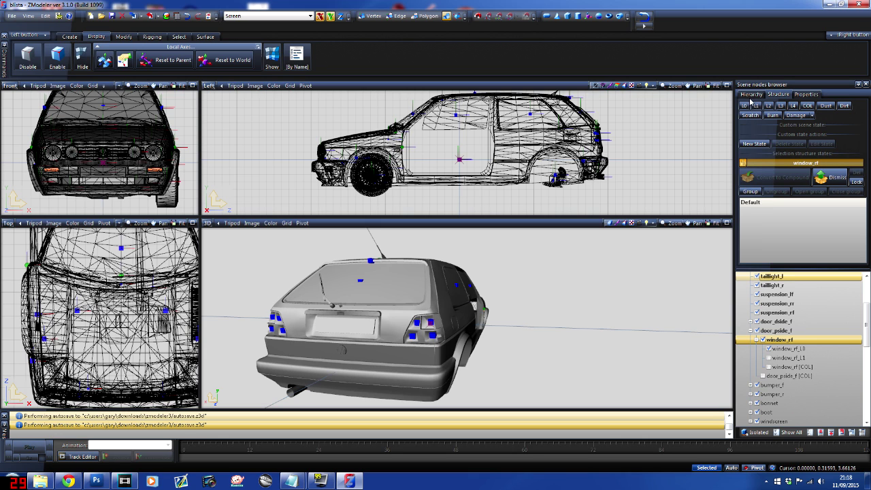
{"action": "left_click", "coordinate": [744, 106]}
{"action": "left_click", "coordinate": [795, 351]}
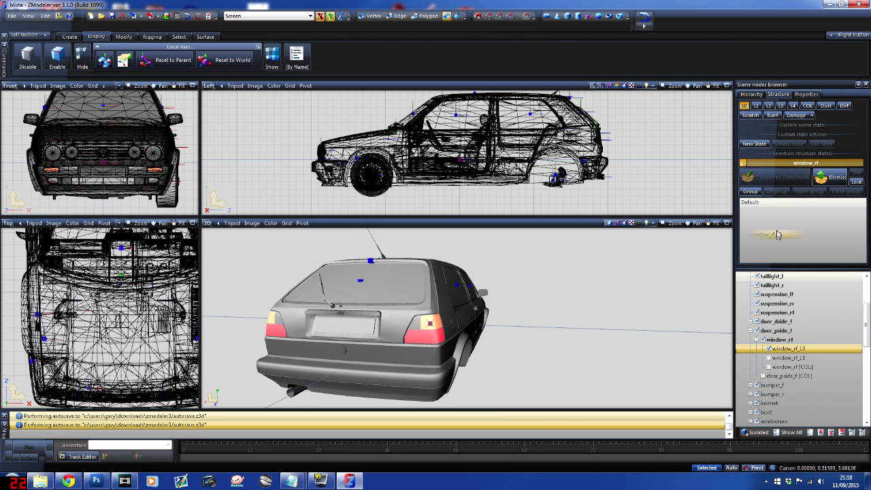
{"action": "left_click", "coordinate": [756, 106]}
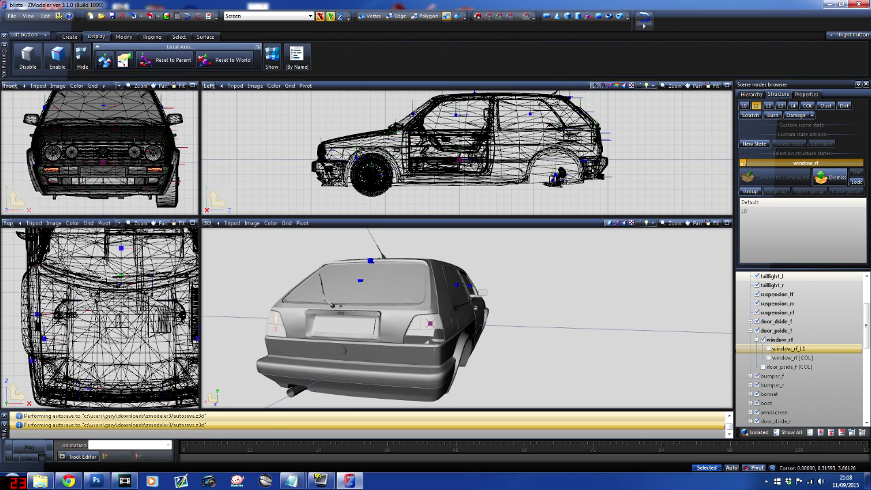
{"action": "left_click_drag", "start_coordinate": [790, 348], "coordinate": [776, 258]}
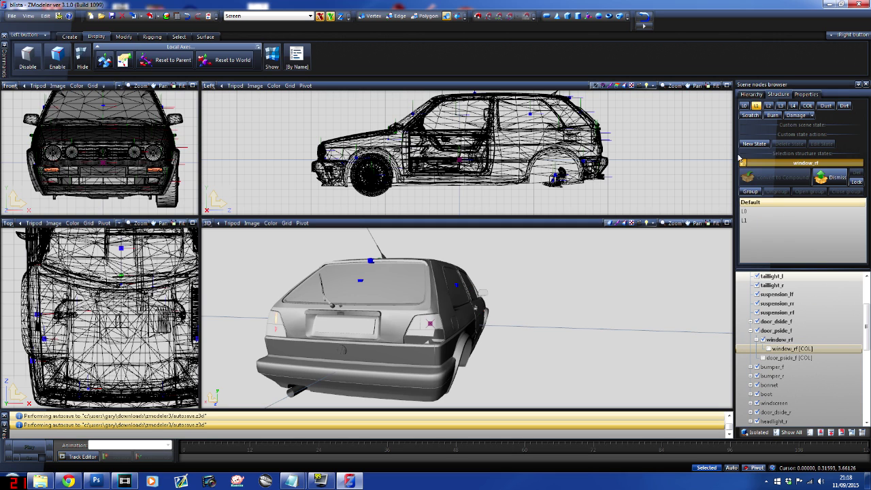
{"action": "left_click", "coordinate": [742, 162]}
Step: Select the door_pside_f and window_rf collision meshes, and collapse the window_lr and window_rr nodes in the scene tree
{"action": "left_click", "coordinate": [793, 357], "text": "ctrl"}
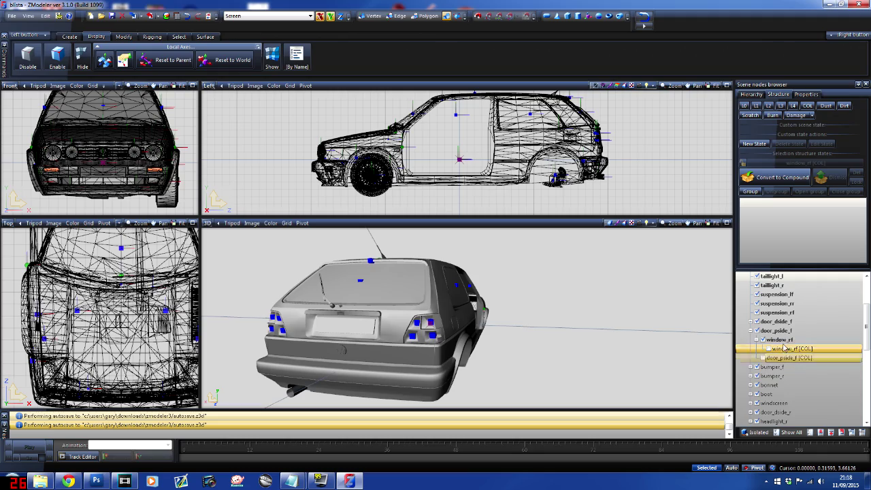
{"action": "left_click", "coordinate": [785, 348]}
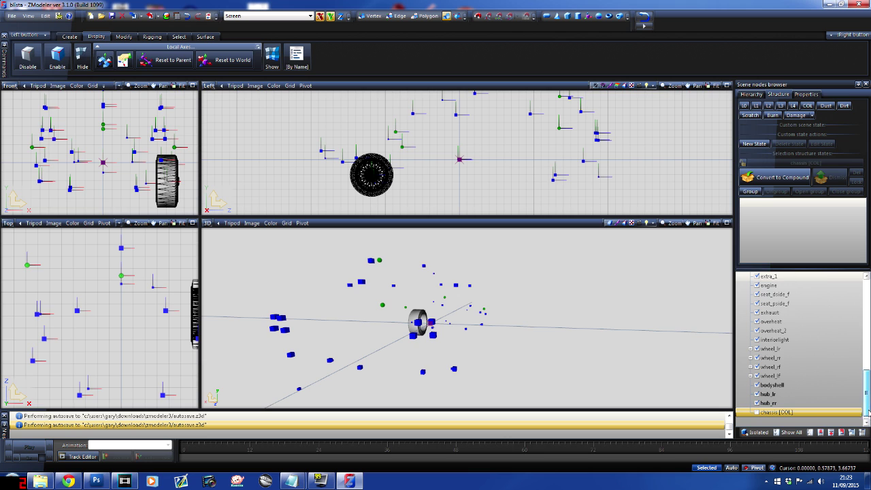
{"action": "left_click_drag", "start_coordinate": [867, 412], "coordinate": [868, 374]}
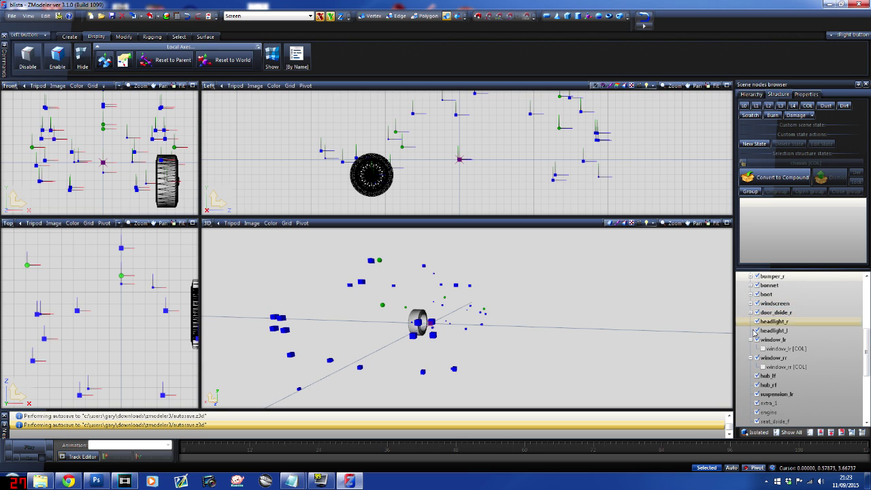
{"action": "left_click", "coordinate": [751, 339]}
{"action": "left_click", "coordinate": [751, 348]}
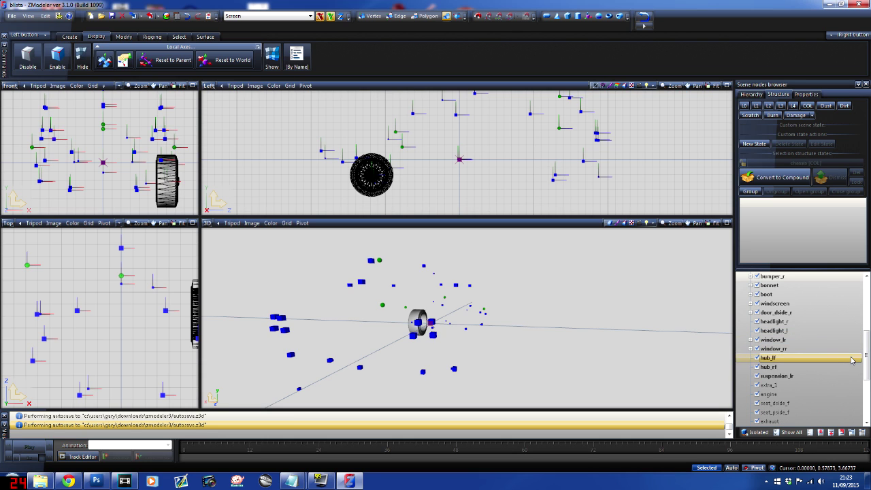
{"action": "left_click_drag", "start_coordinate": [867, 366], "coordinate": [860, 307]}
{"action": "left_click", "coordinate": [756, 276]}
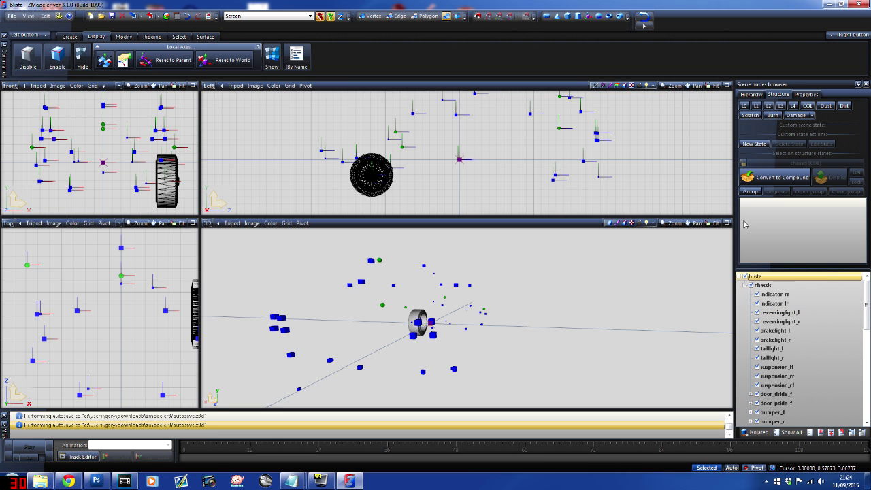
Step: Display the car at the L0 level of detail and inspect its interior and exterior
{"action": "left_click", "coordinate": [745, 106]}
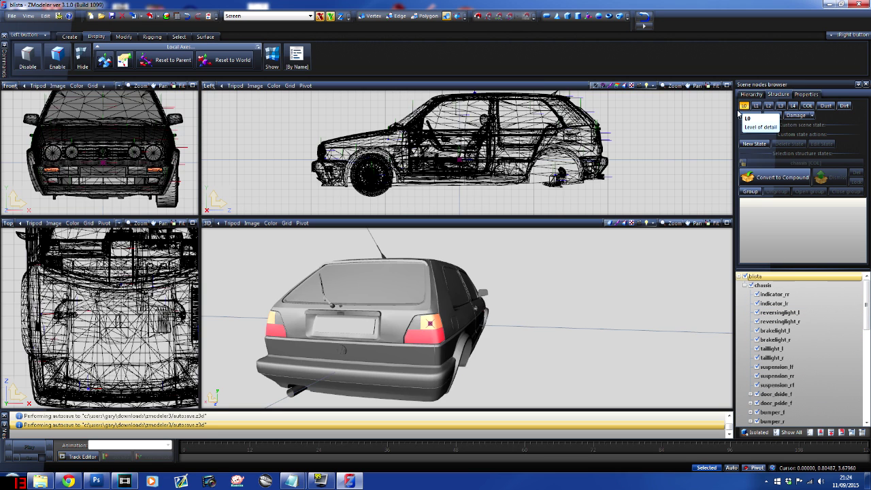
{"action": "middle_click_drag", "start_coordinate": [334, 330], "coordinate": [375, 333]}
{"action": "scroll", "coordinate": [506, 297], "scroll_direction": "up", "scroll_amount": 10}
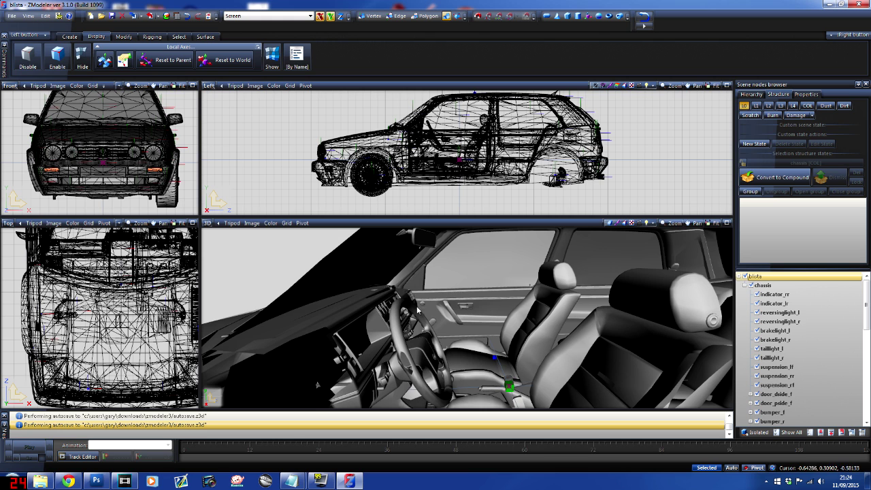
{"action": "scroll", "coordinate": [550, 321], "scroll_direction": "down", "scroll_amount": 8}
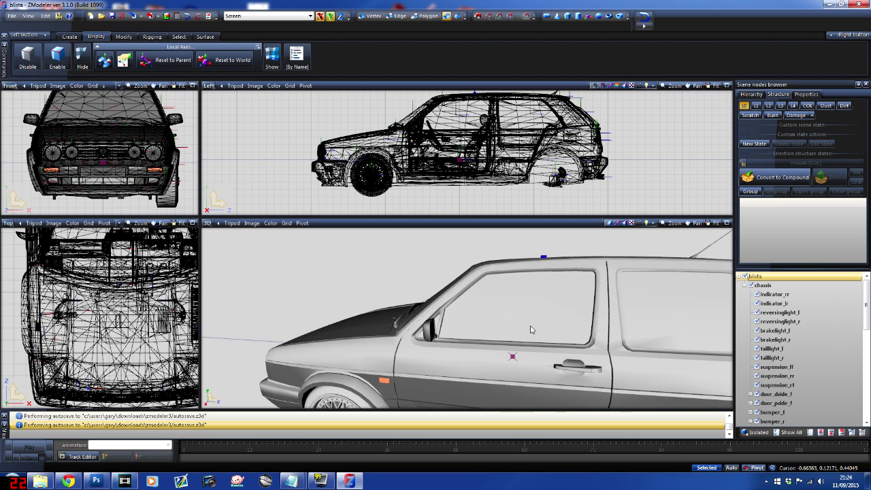
{"action": "scroll", "coordinate": [532, 330], "scroll_direction": "down", "scroll_amount": 5}
Step: Display the car at the L1 level of detail and inspect its body and cabin
{"action": "left_click", "coordinate": [757, 106]}
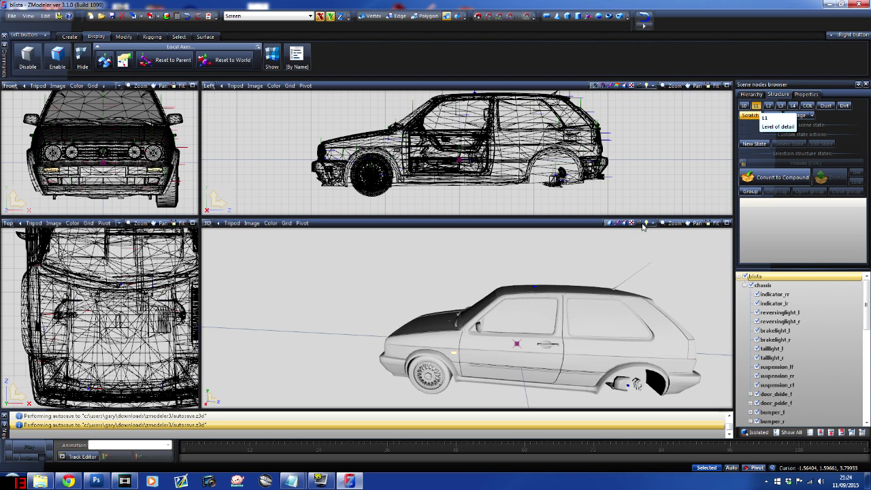
{"action": "middle_click_drag", "start_coordinate": [492, 350], "coordinate": [630, 345]}
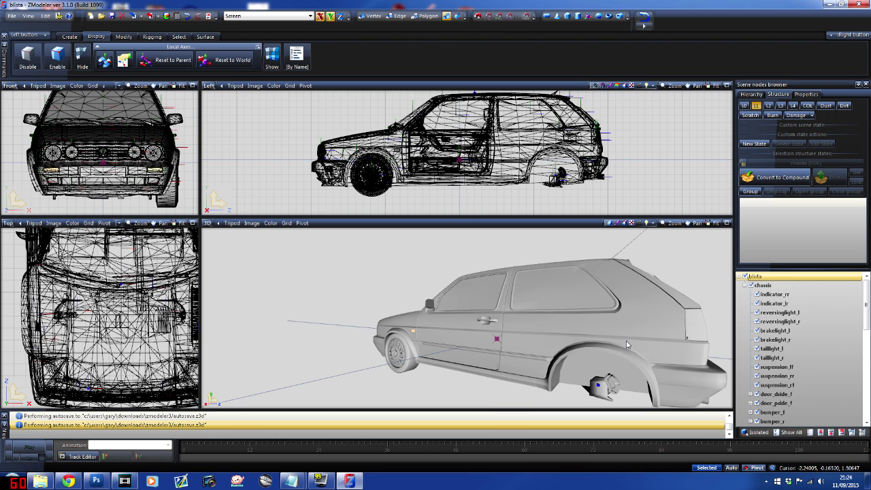
{"action": "scroll", "coordinate": [506, 322], "scroll_direction": "up", "scroll_amount": 8}
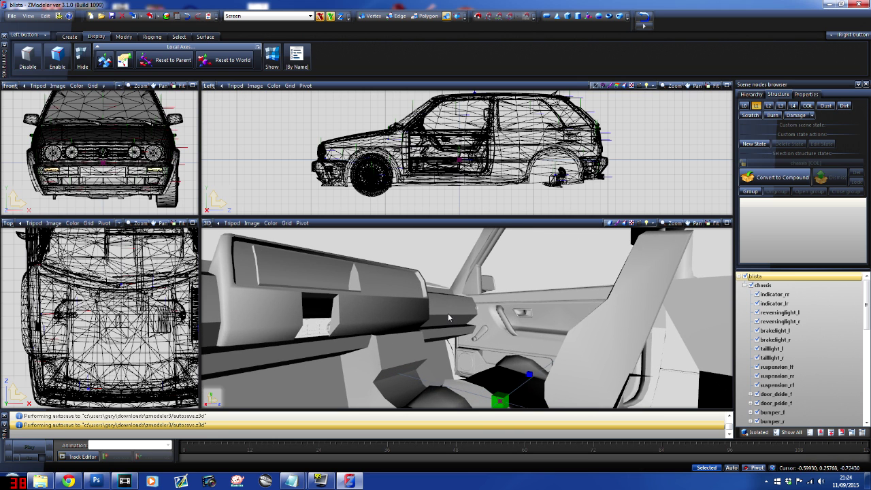
{"action": "scroll", "coordinate": [448, 315], "scroll_direction": "down", "scroll_amount": 3}
{"action": "scroll", "coordinate": [448, 315], "scroll_direction": "down", "scroll_amount": 8}
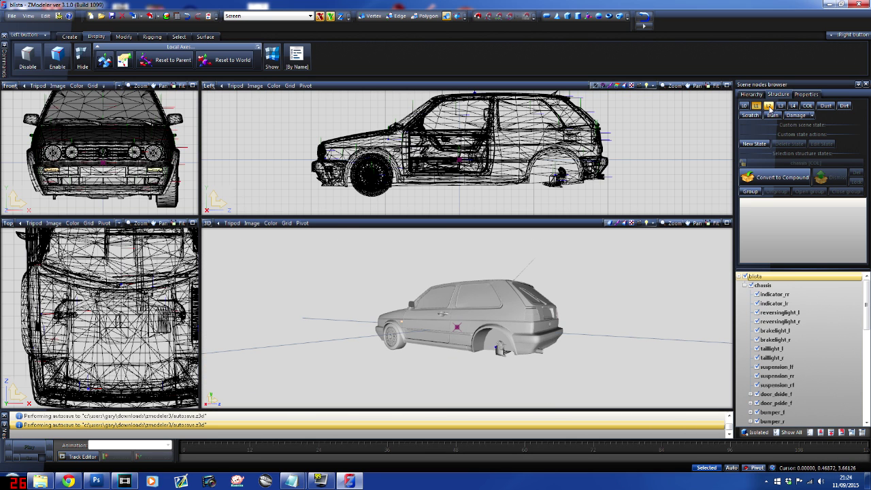
Step: Inspect the car's low-poly L2 level of detail from several distances, ending with the level display switched off
{"action": "left_click", "coordinate": [769, 107]}
{"action": "middle_click_drag", "start_coordinate": [481, 326], "coordinate": [444, 355]}
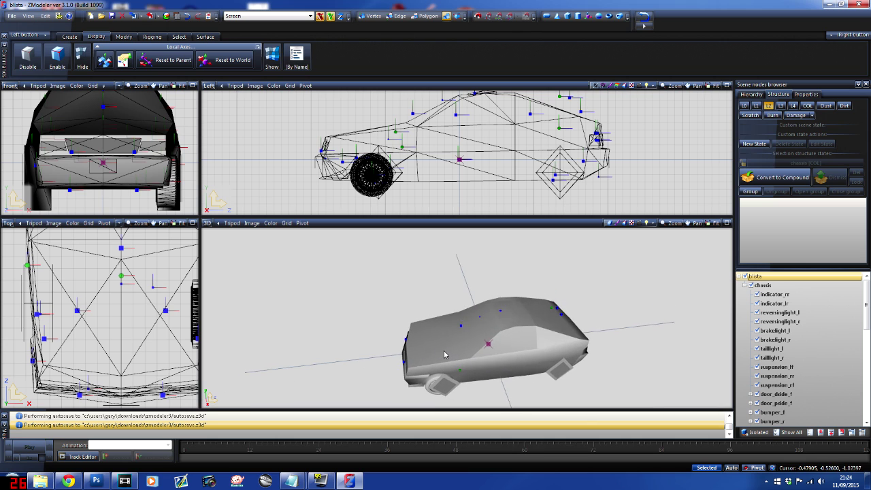
{"action": "scroll", "coordinate": [444, 355], "scroll_direction": "up", "scroll_amount": 10}
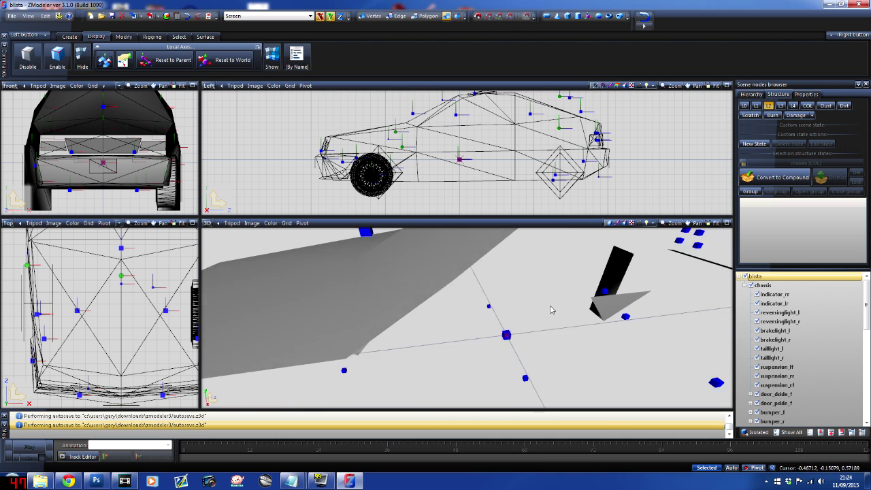
{"action": "scroll", "coordinate": [552, 310], "scroll_direction": "down", "scroll_amount": 8}
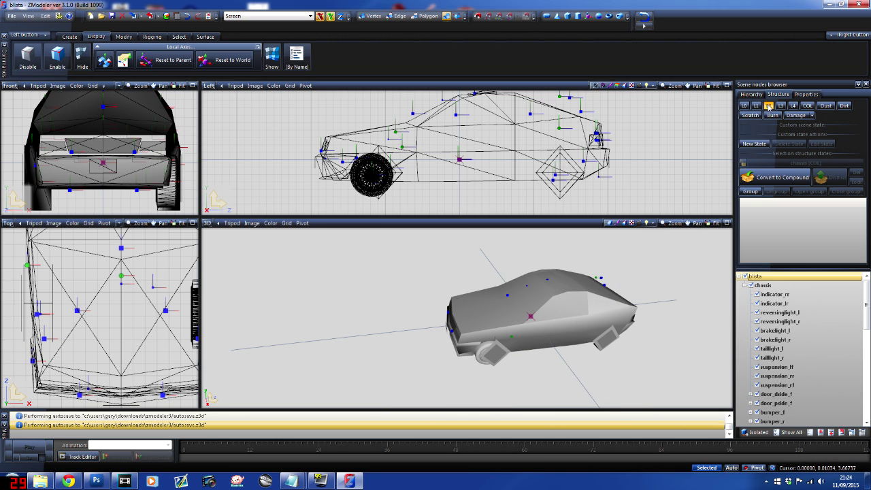
{"action": "left_click", "coordinate": [770, 107]}
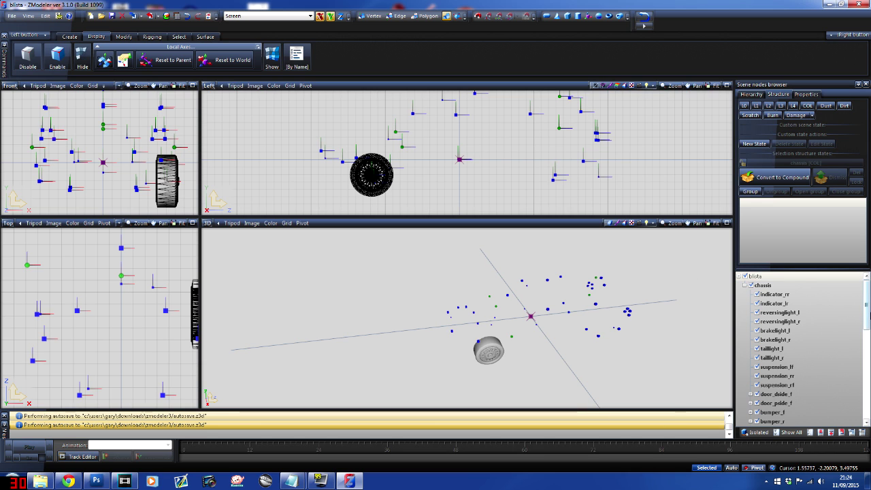
Step: Select the wheel_lf node near the end of the scene tree and isolate it
{"action": "left_click_drag", "start_coordinate": [868, 315], "coordinate": [867, 414]}
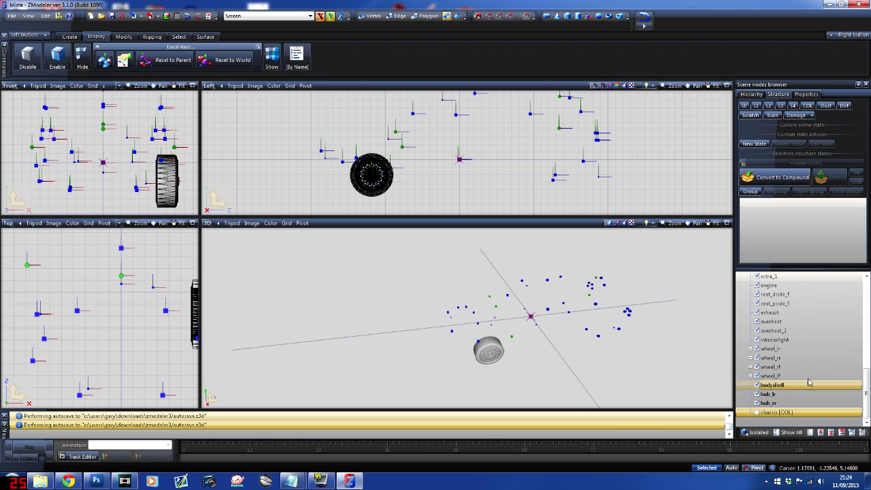
{"action": "left_click", "coordinate": [772, 376]}
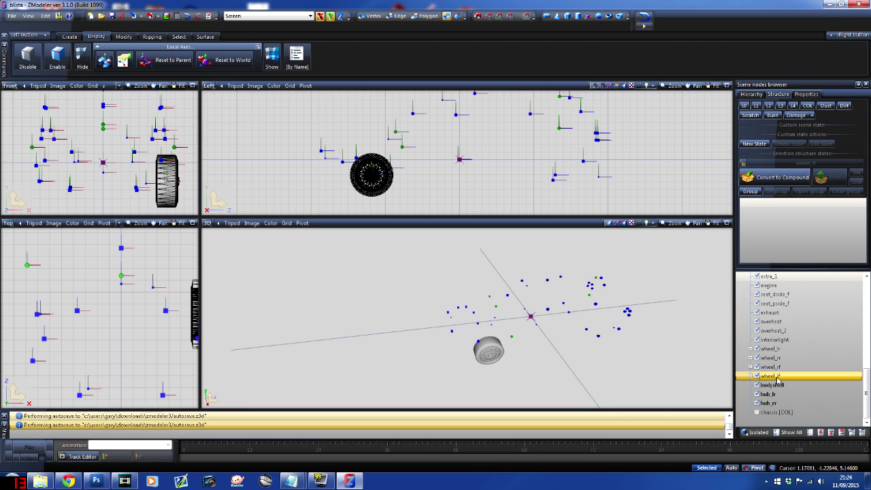
{"action": "left_click", "coordinate": [754, 432]}
{"action": "left_click", "coordinate": [754, 431]}
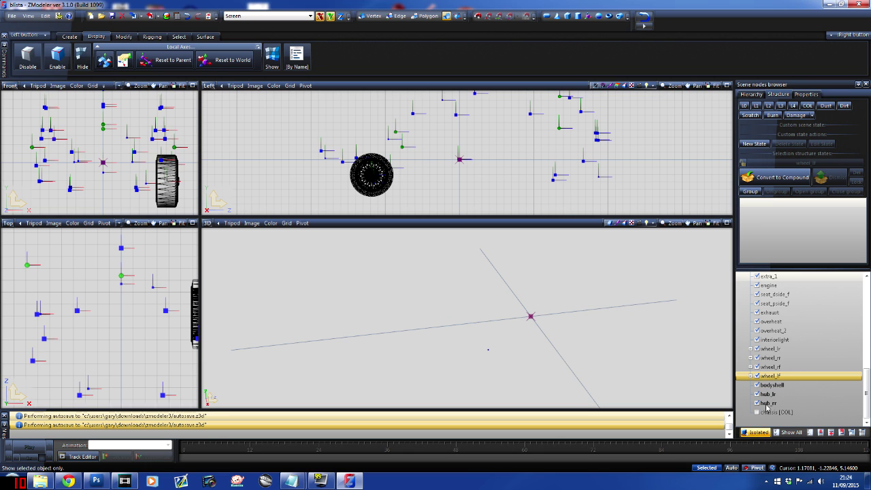
Step: Isolate the wheel_rf, wheel_rr and wheel_lr nodes one after another to examine each, ending with isolation switched off
{"action": "left_click", "coordinate": [771, 367]}
{"action": "left_click", "coordinate": [770, 358], "text": "ctrl"}
{"action": "left_click", "coordinate": [754, 431]}
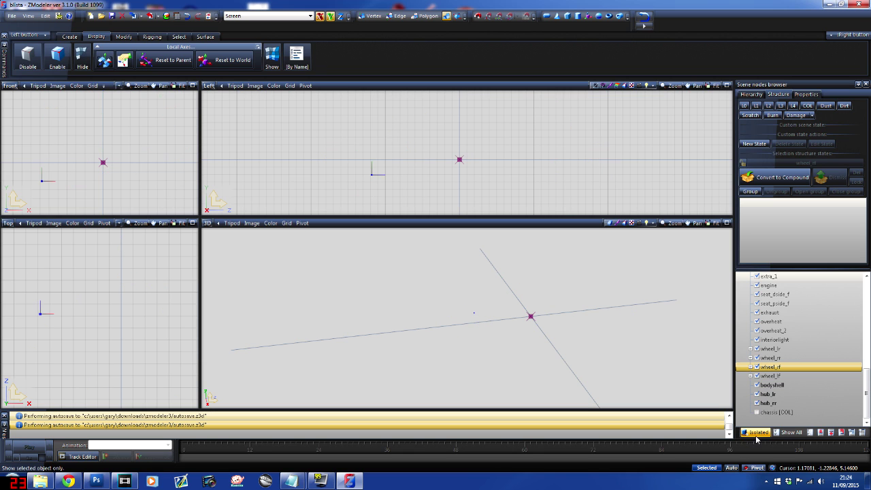
{"action": "left_click", "coordinate": [754, 431]}
{"action": "key", "text": "Up"}
{"action": "left_click", "coordinate": [754, 432]}
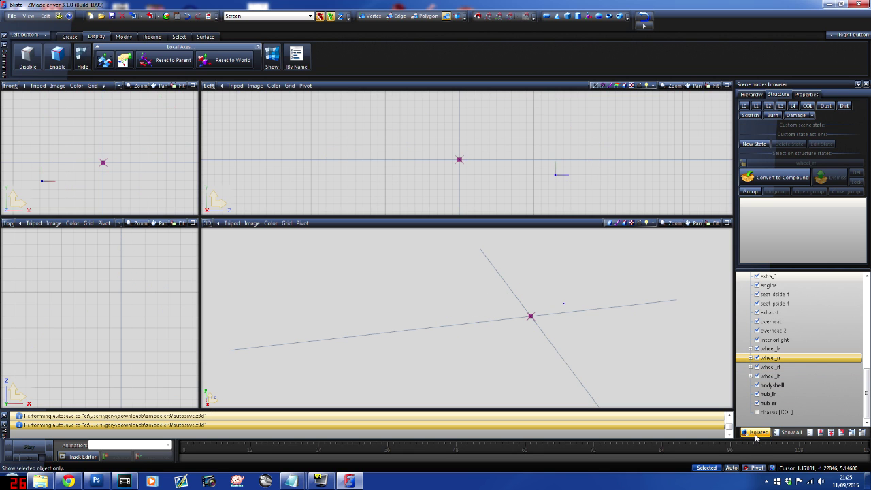
{"action": "left_click", "coordinate": [754, 432]}
{"action": "key", "text": "Up"}
{"action": "left_click", "coordinate": [754, 432]}
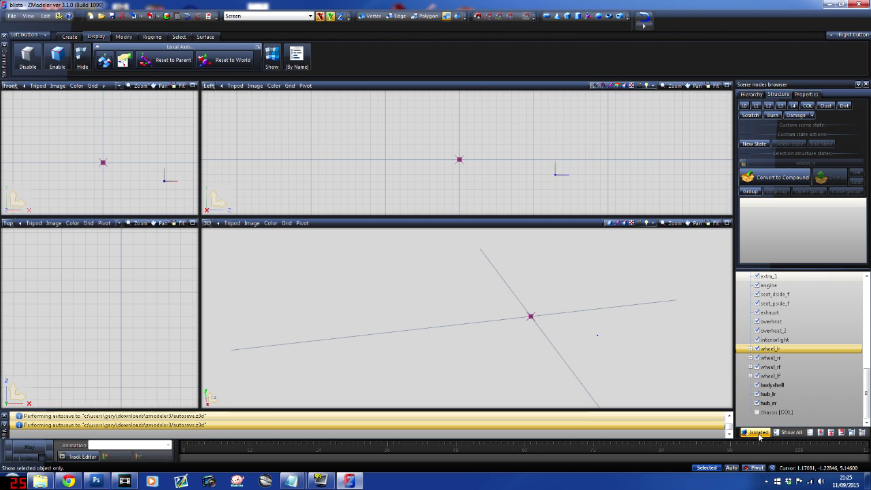
{"action": "left_click", "coordinate": [755, 432]}
{"action": "key", "text": "Down"}
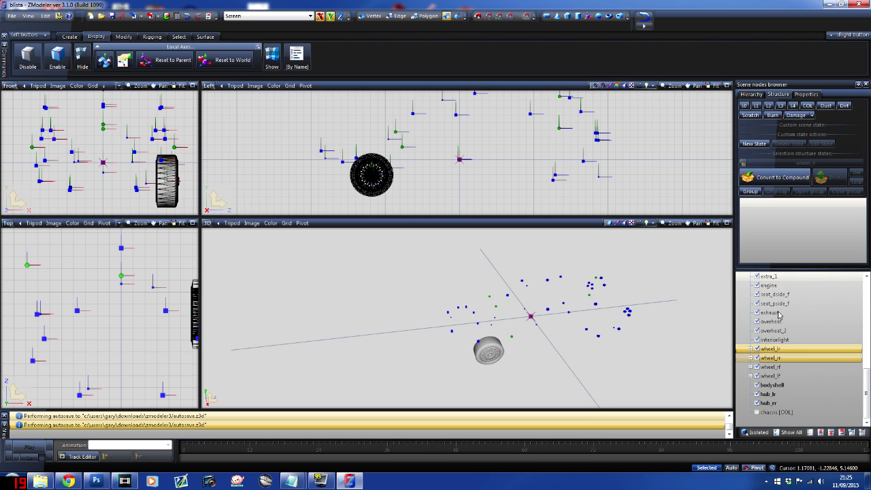
Step: Expand the wheel_lf, wheel_rf, wheel_rr and wheel_lr nodes in the scene tree with the L0 level display off
{"action": "left_click", "coordinate": [769, 276]}
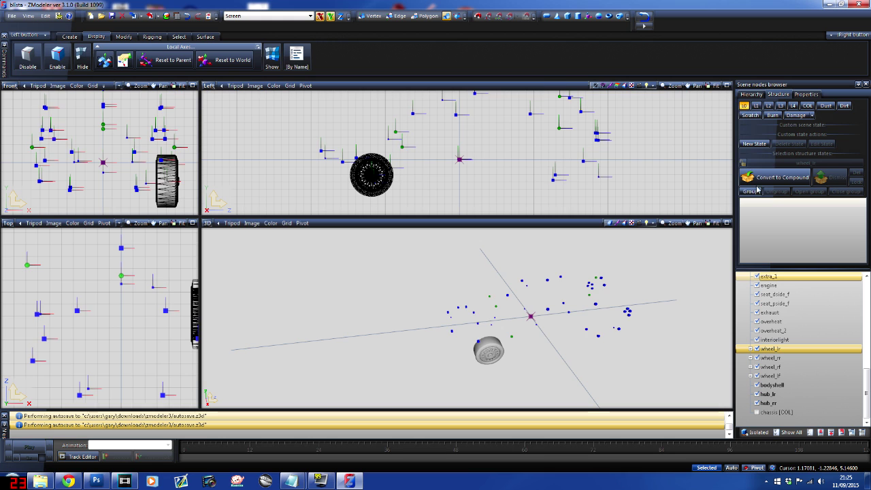
{"action": "left_click", "coordinate": [745, 107]}
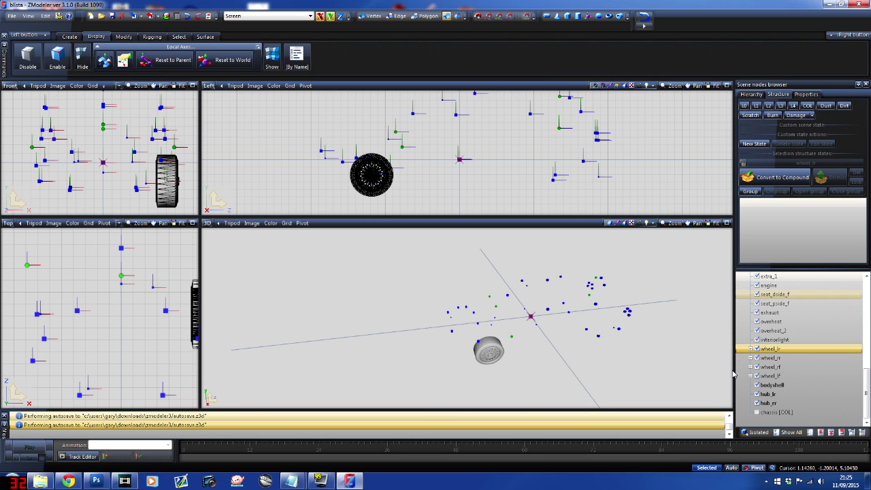
{"action": "left_click", "coordinate": [751, 375]}
{"action": "left_click", "coordinate": [751, 367]}
{"action": "left_click", "coordinate": [751, 357]}
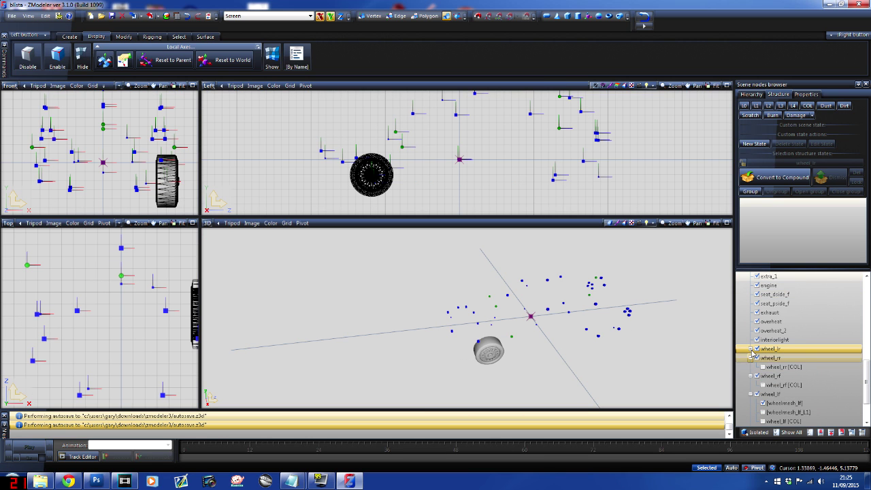
{"action": "left_click", "coordinate": [751, 348]}
{"action": "scroll", "coordinate": [868, 389], "scroll_direction": "down", "scroll_amount": 1}
{"action": "scroll", "coordinate": [868, 389], "scroll_direction": "down", "scroll_amount": 1}
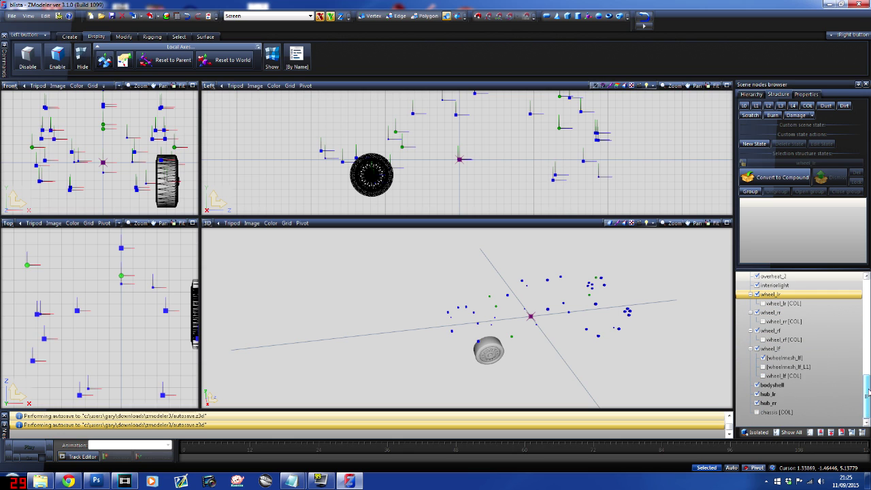
Step: Isolate wheel_lf, make its wheelmesh_lf_L1 child visible, and view the wheelmesh_lf mesh on its own
{"action": "left_click", "coordinate": [770, 348]}
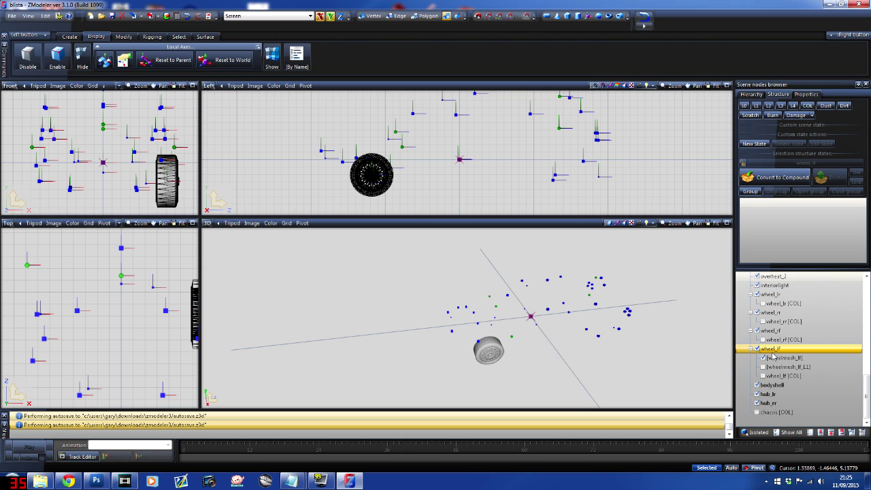
{"action": "left_click", "coordinate": [758, 433]}
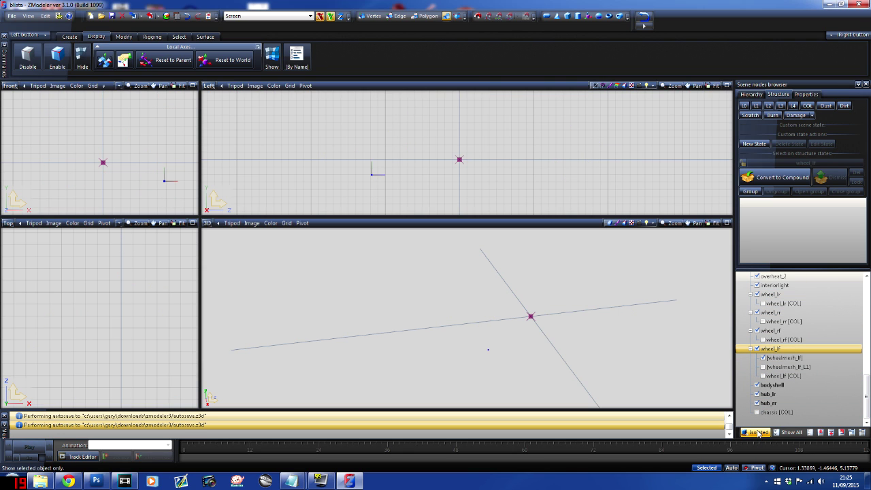
{"action": "left_click", "coordinate": [772, 367]}
{"action": "left_click", "coordinate": [763, 367]}
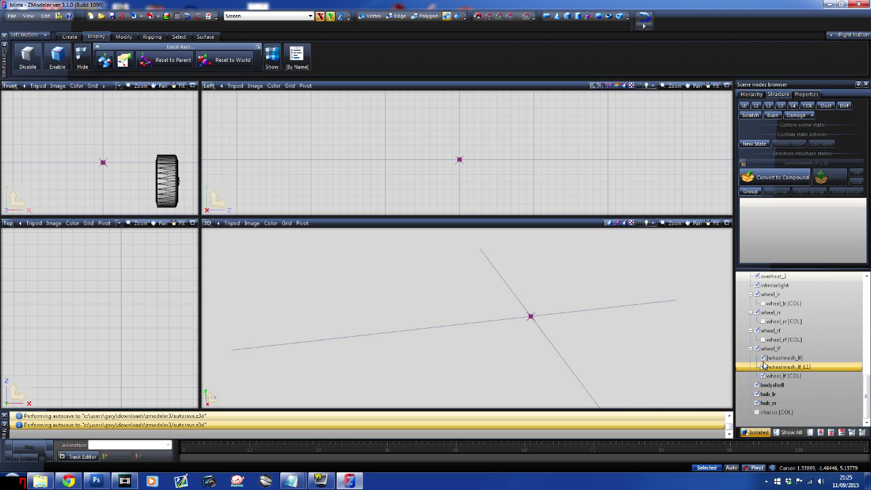
{"action": "left_click", "coordinate": [764, 359]}
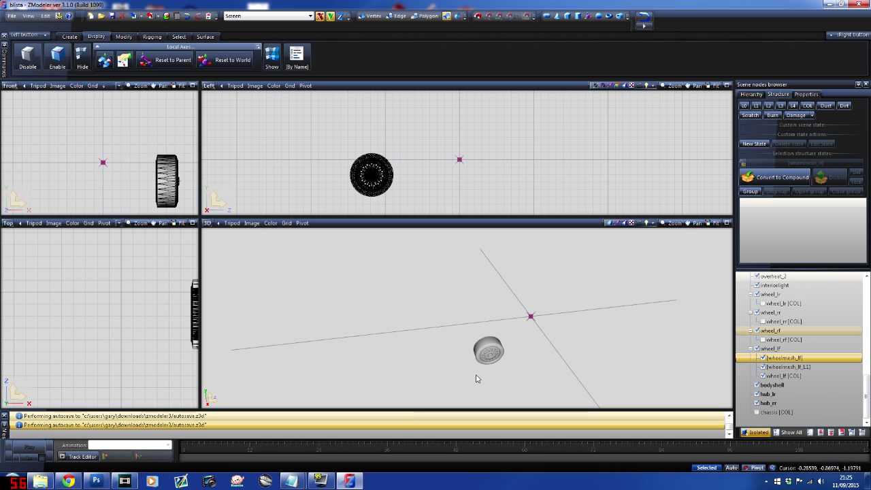
Step: Switch off isolation and hide the wheel_lf [COL] collision mesh
{"action": "left_click", "coordinate": [771, 349]}
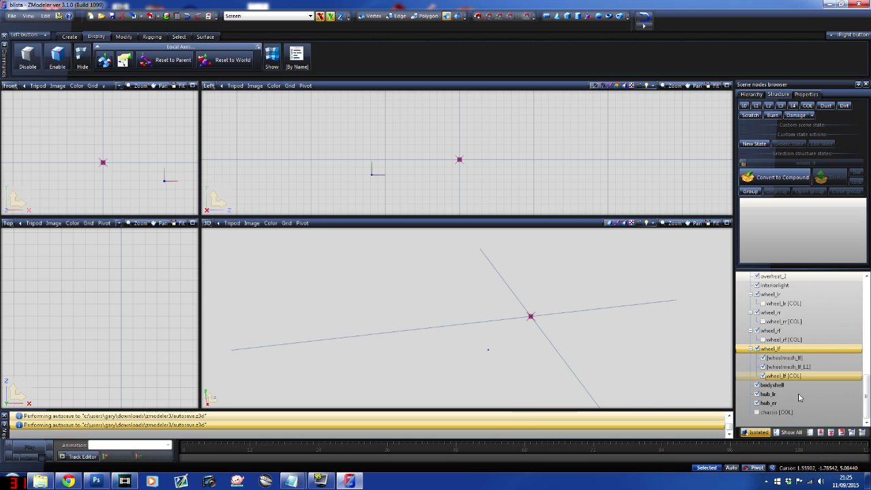
{"action": "left_click", "coordinate": [758, 433]}
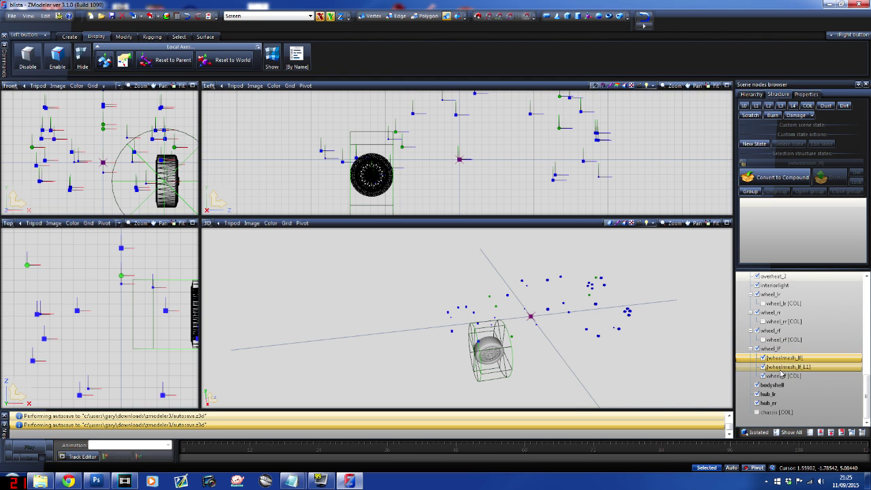
{"action": "left_click", "coordinate": [768, 378]}
{"action": "left_click", "coordinate": [763, 377]}
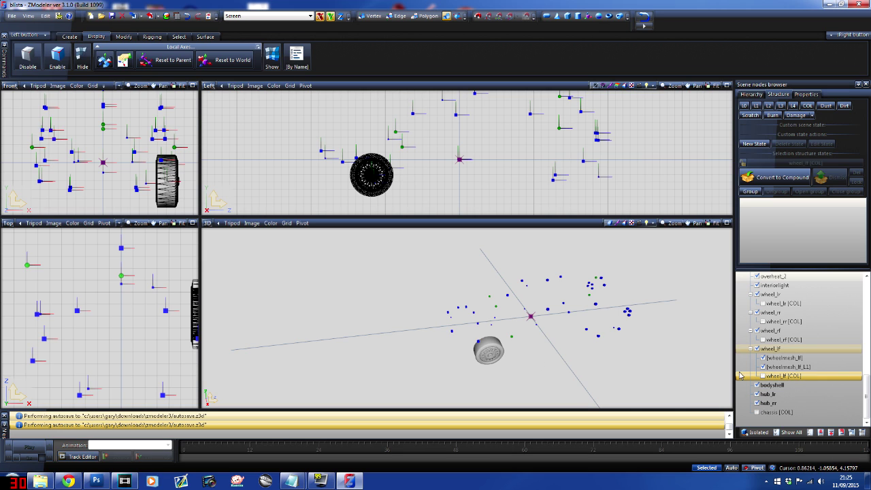
Step: Convert the wheel_lf dummy to a compound and assign wheelmesh_lf to its L0 state
{"action": "left_click", "coordinate": [774, 349]}
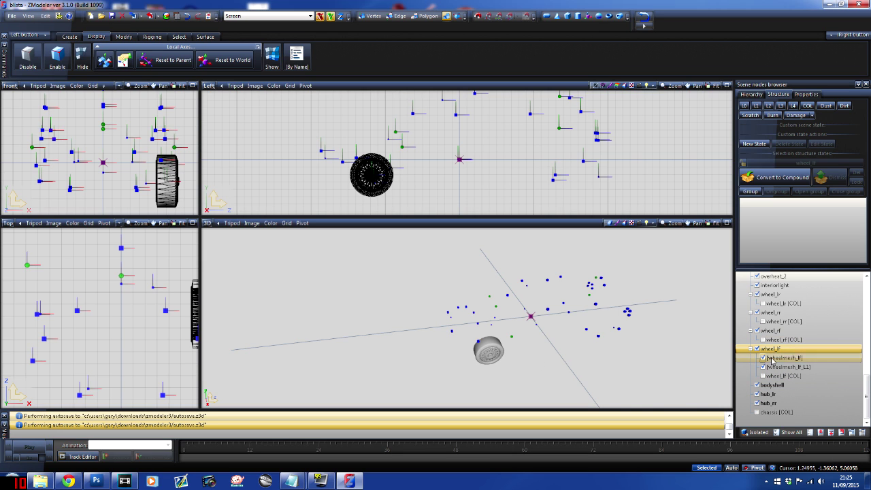
{"action": "left_click", "coordinate": [783, 164]}
{"action": "left_click", "coordinate": [752, 202]}
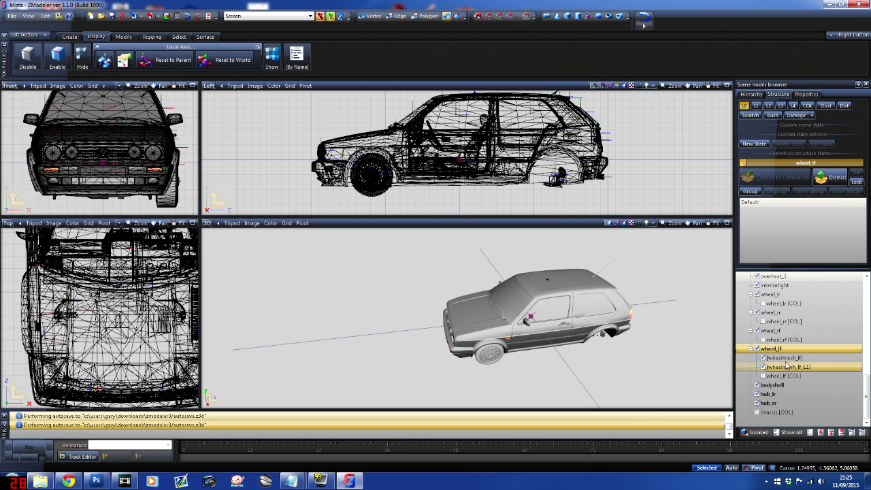
{"action": "left_click", "coordinate": [786, 358]}
{"action": "left_click_drag", "start_coordinate": [786, 359], "coordinate": [772, 214]}
Step: Assign wheelmesh_lf_L1 to the L1 state of the wheel_lf compound and switch off the L1 level display
{"action": "left_click", "coordinate": [756, 105]}
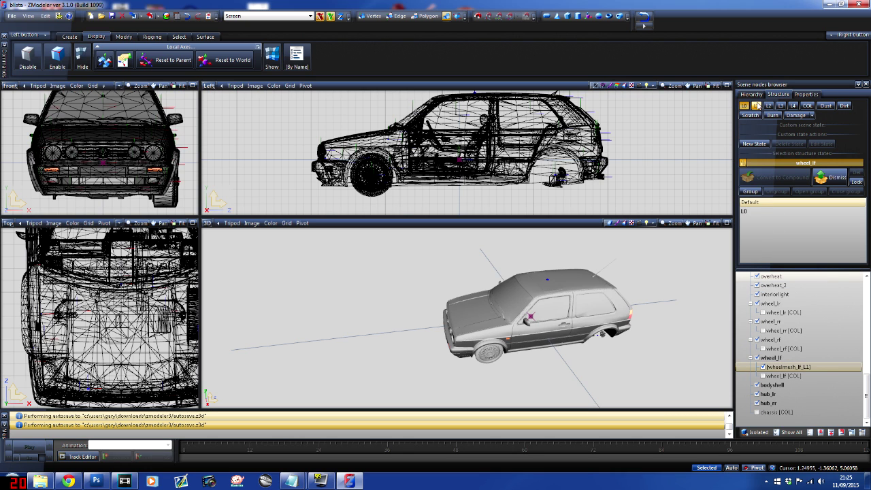
{"action": "left_click", "coordinate": [793, 376]}
{"action": "left_click_drag", "start_coordinate": [787, 366], "coordinate": [757, 218]}
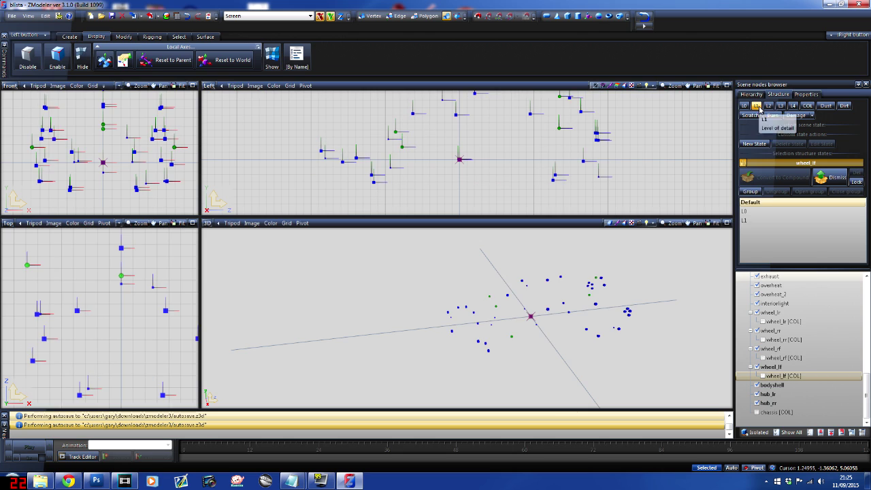
{"action": "left_click", "coordinate": [756, 105]}
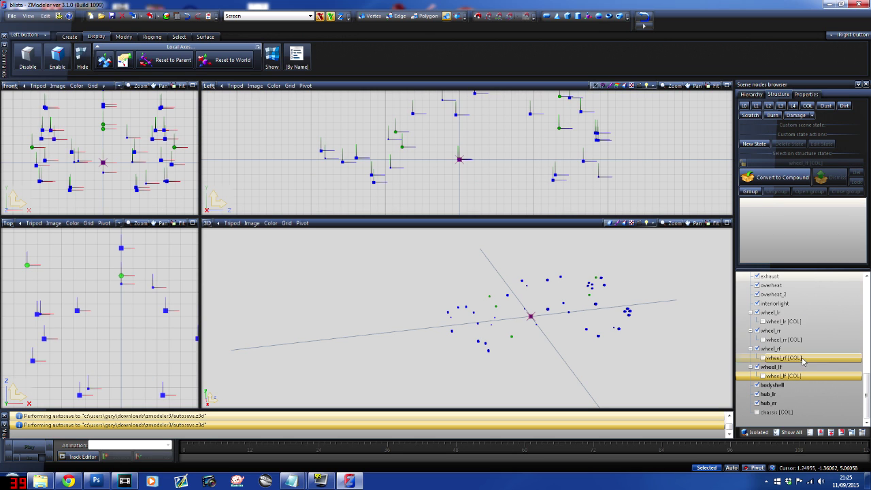
{"action": "left_click", "coordinate": [760, 368]}
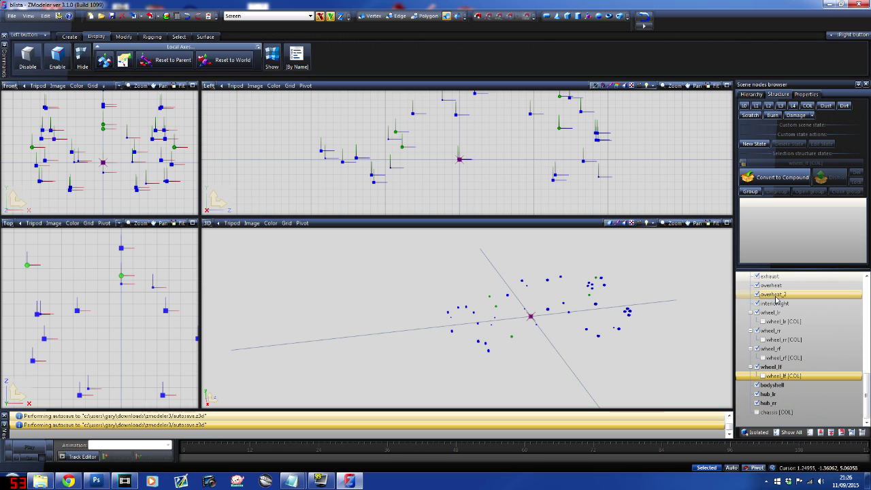
{"action": "mouse_move", "coordinate": [866, 402]}
{"action": "left_mouse_down"}
{"action": "mouse_move", "coordinate": [867, 310]}
{"action": "mouse_move", "coordinate": [867, 403]}
{"action": "left_mouse_up"}
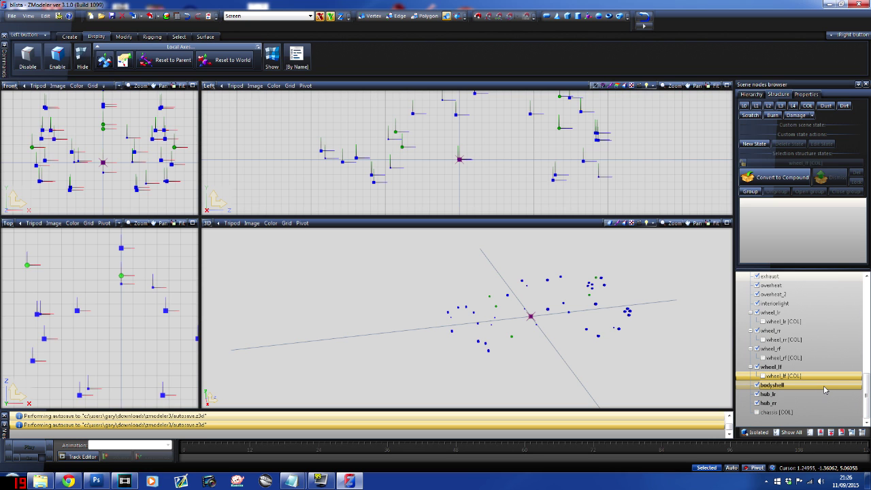
{"action": "mouse_move", "coordinate": [867, 395]}
{"action": "left_mouse_down"}
{"action": "mouse_move", "coordinate": [868, 299]}
{"action": "mouse_move", "coordinate": [869, 404]}
{"action": "left_mouse_up"}
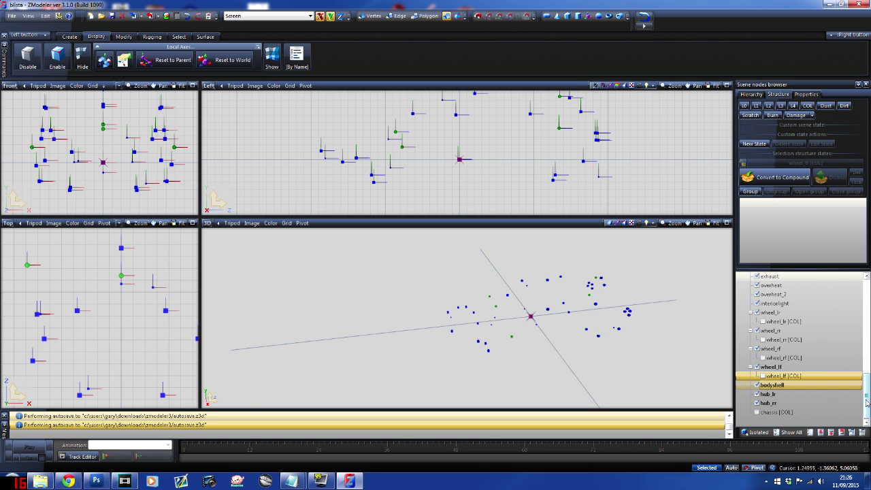